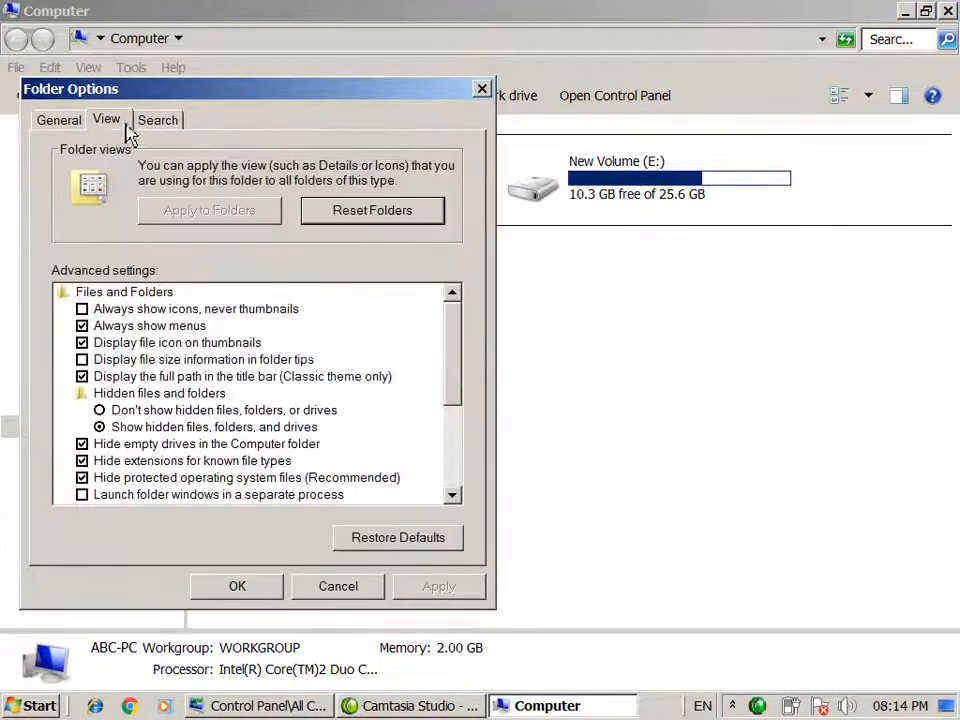
# Turn off hiding protected operating system files in the advanced folder settings, accept the warning, and save the change
pyautogui.moveTo(454, 354); pyautogui.dragTo(455, 393)
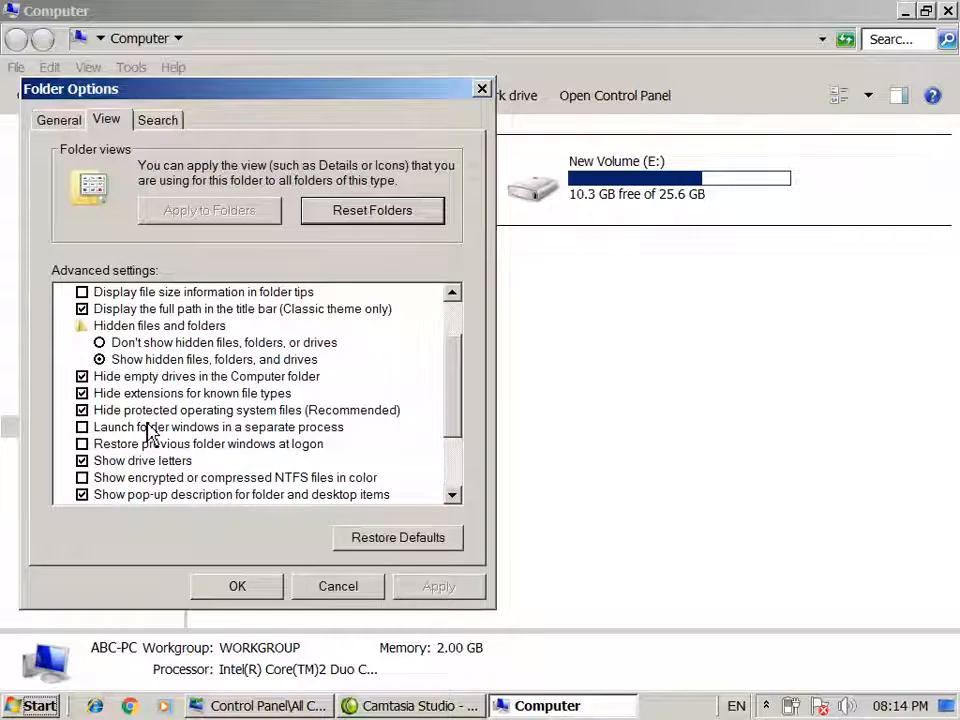
pyautogui.click(82, 410)
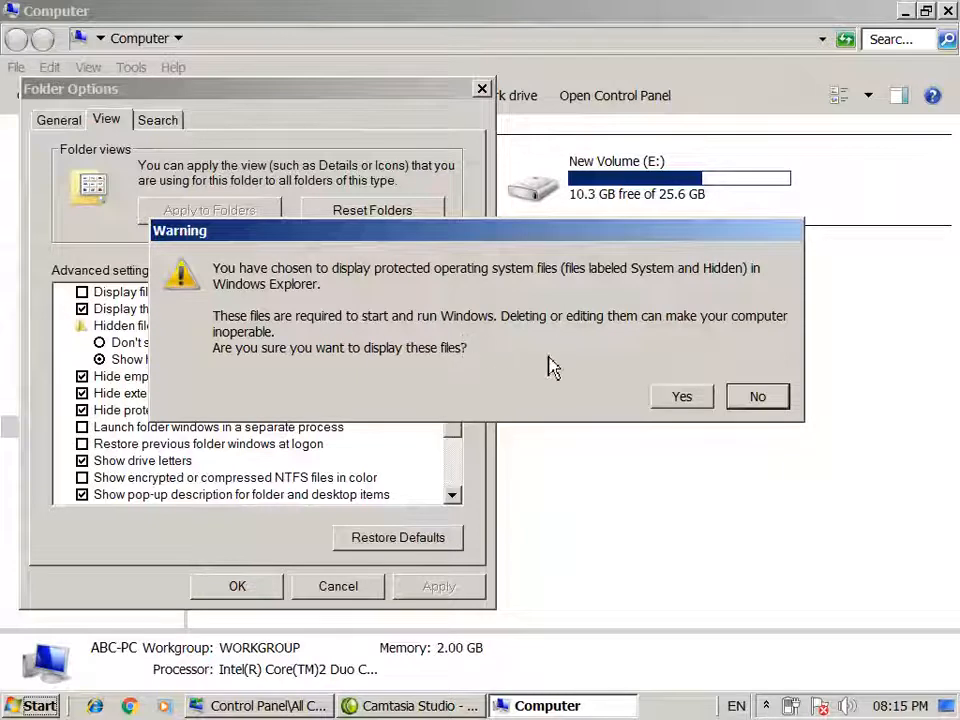
pyautogui.click(670, 405)
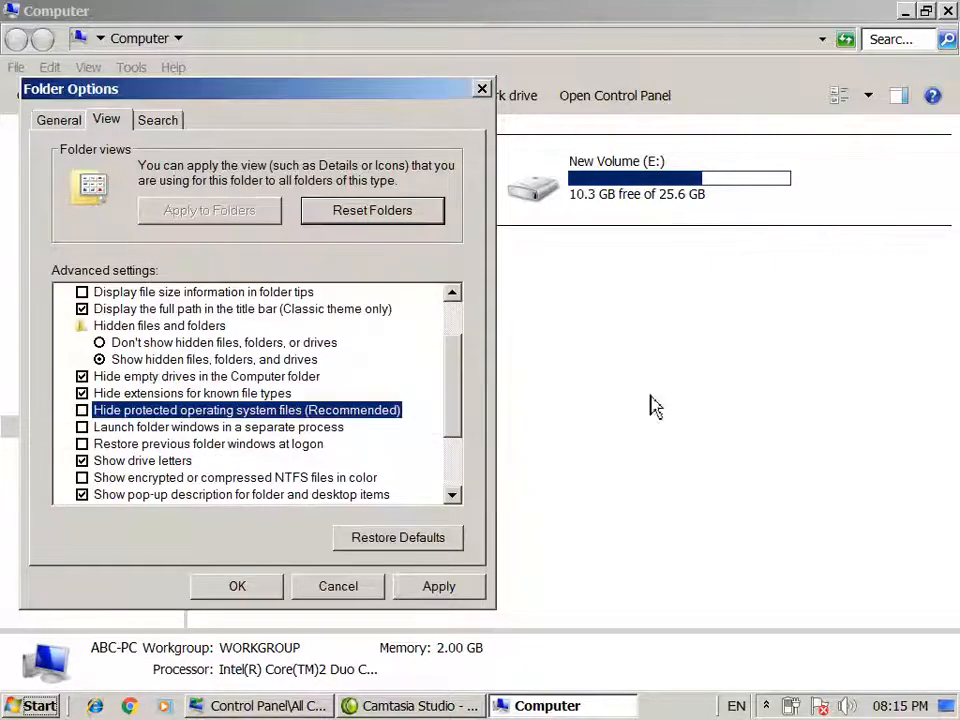
pyautogui.click(432, 592)
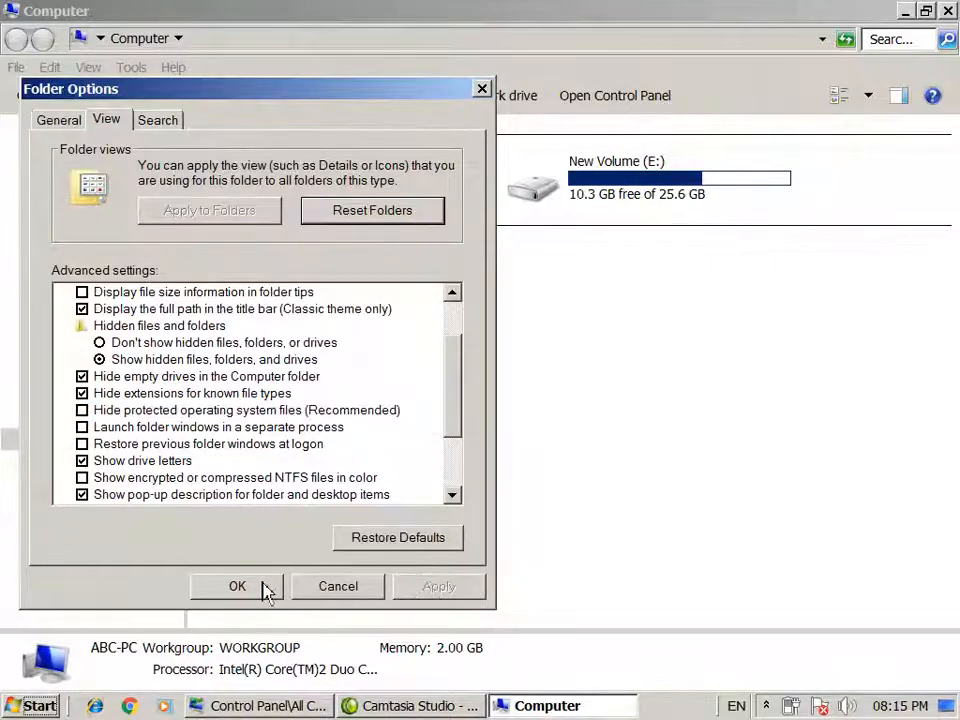
pyautogui.click(259, 591)
# Open Local Disk (C:) and look through its contents down to the end for system files
pyautogui.doubleClick(306, 199)
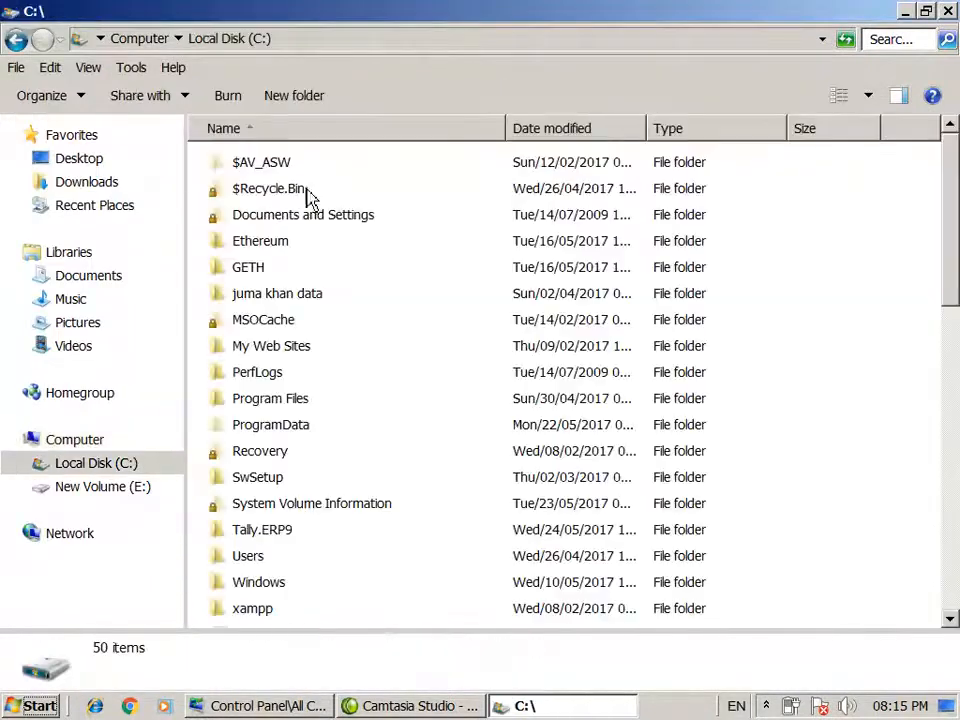
pyautogui.moveTo(955, 293); pyautogui.dragTo(936, 422)
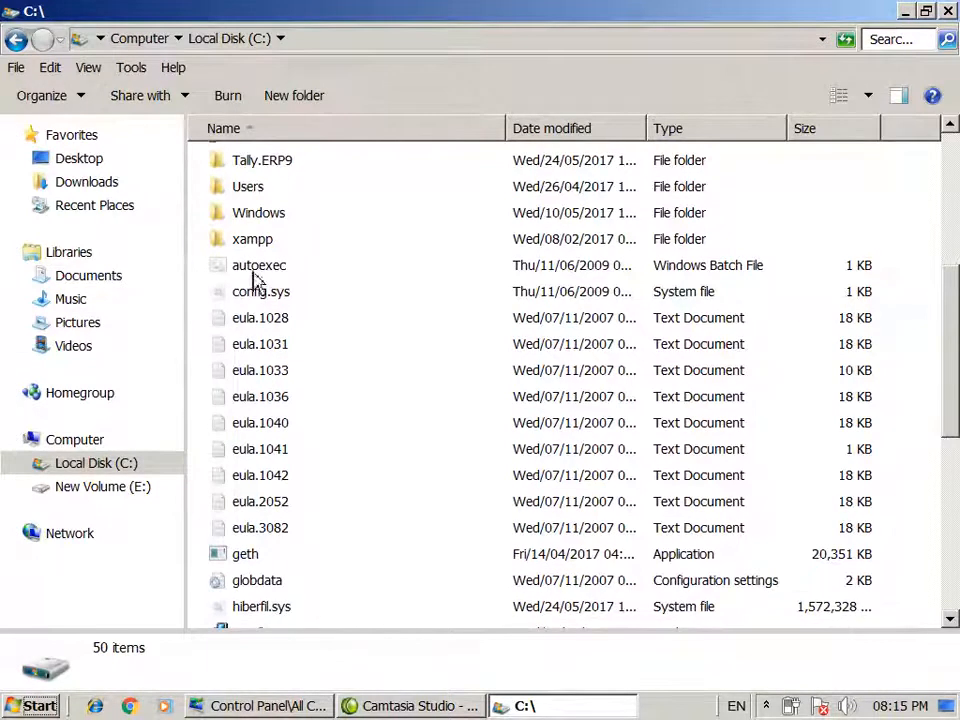
pyautogui.moveTo(943, 380); pyautogui.dragTo(926, 561)
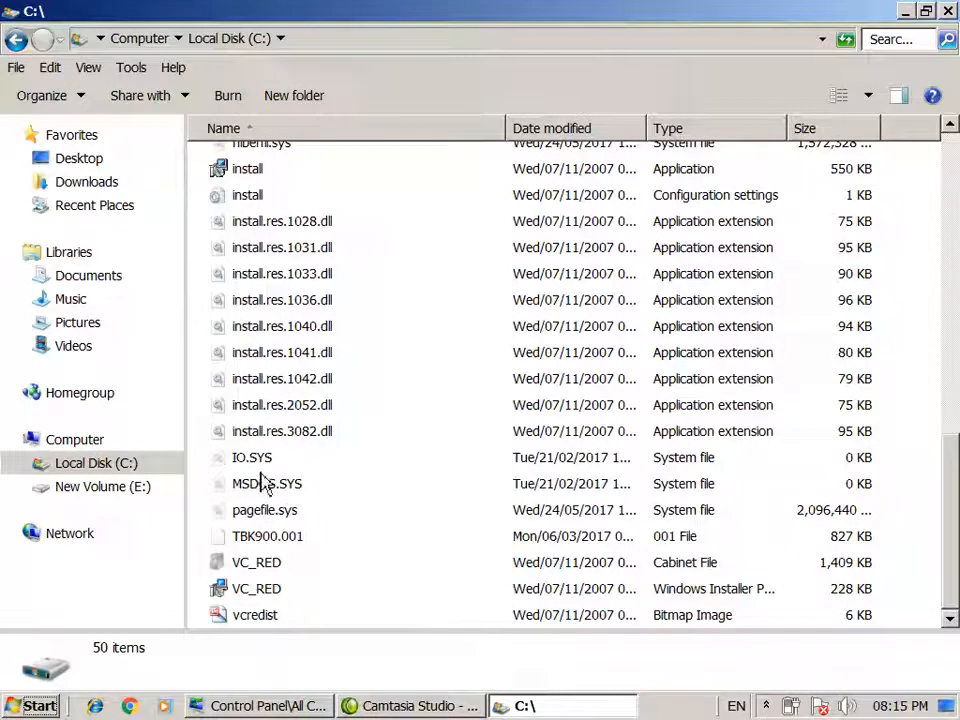
# Open the advanced folder view settings, switch launching folder windows in a separate process on and back off, and apply
pyautogui.click(132, 68)
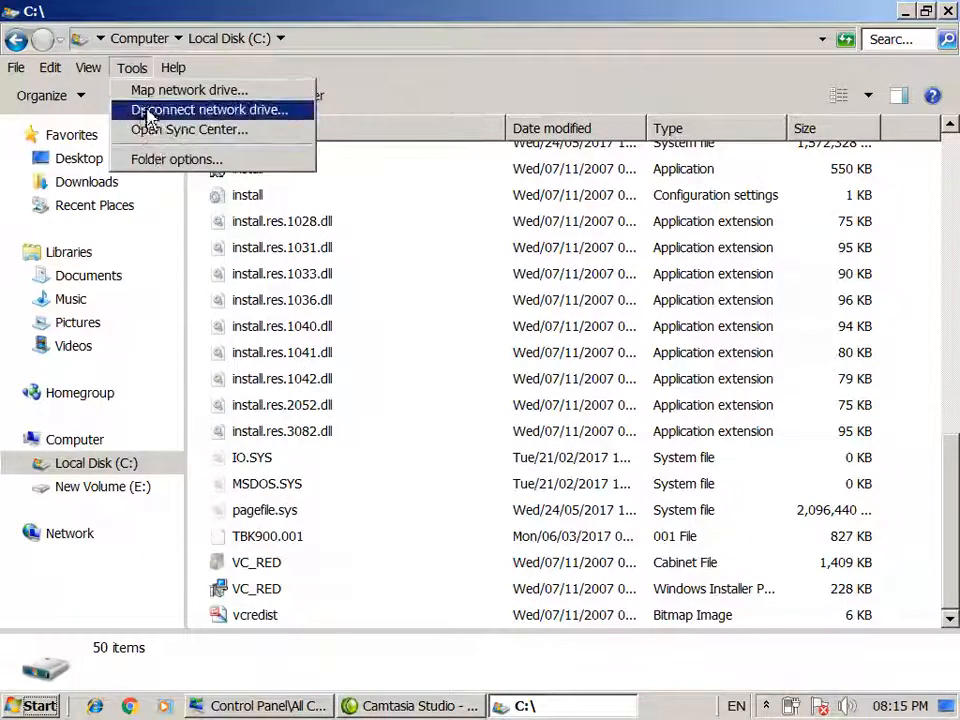
pyautogui.click(150, 162)
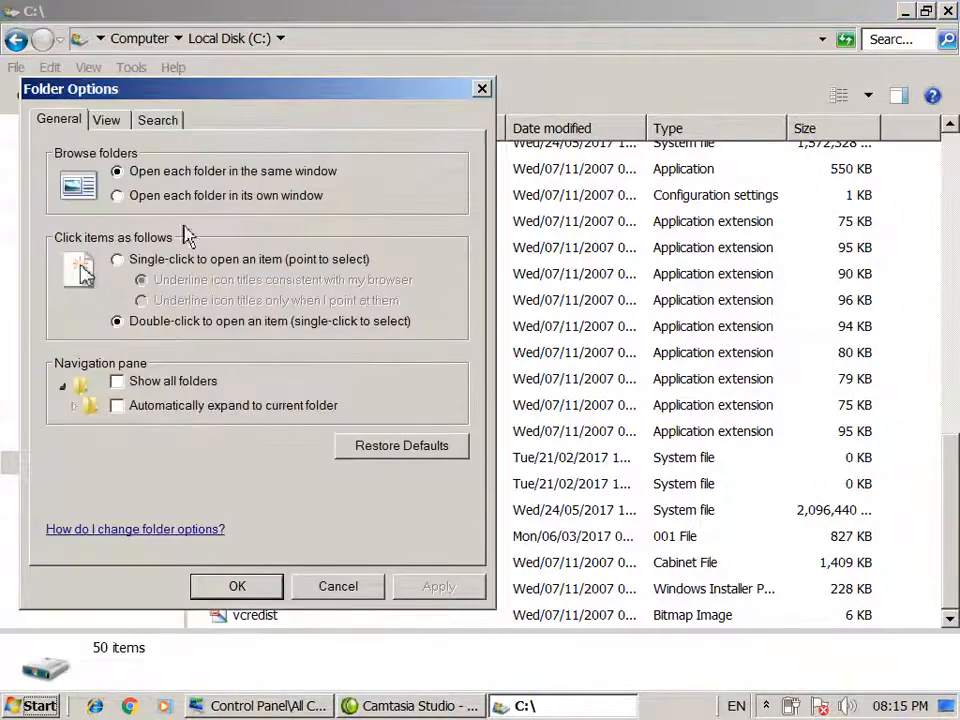
pyautogui.click(118, 125)
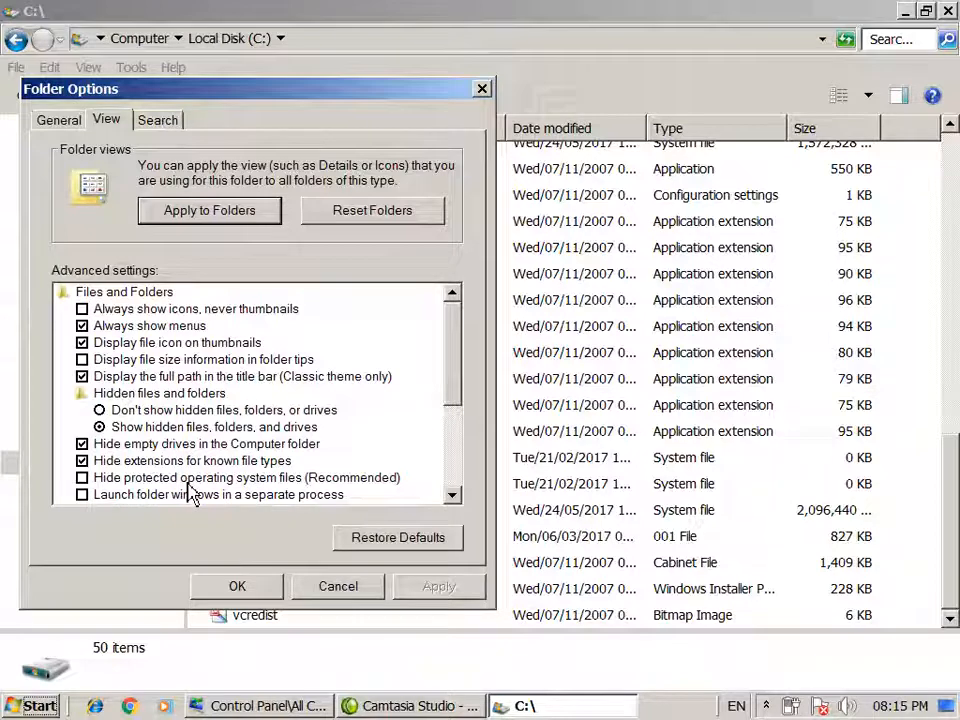
pyautogui.scroll(-1, 450, 396)
pyautogui.scroll(-1, 450, 418)
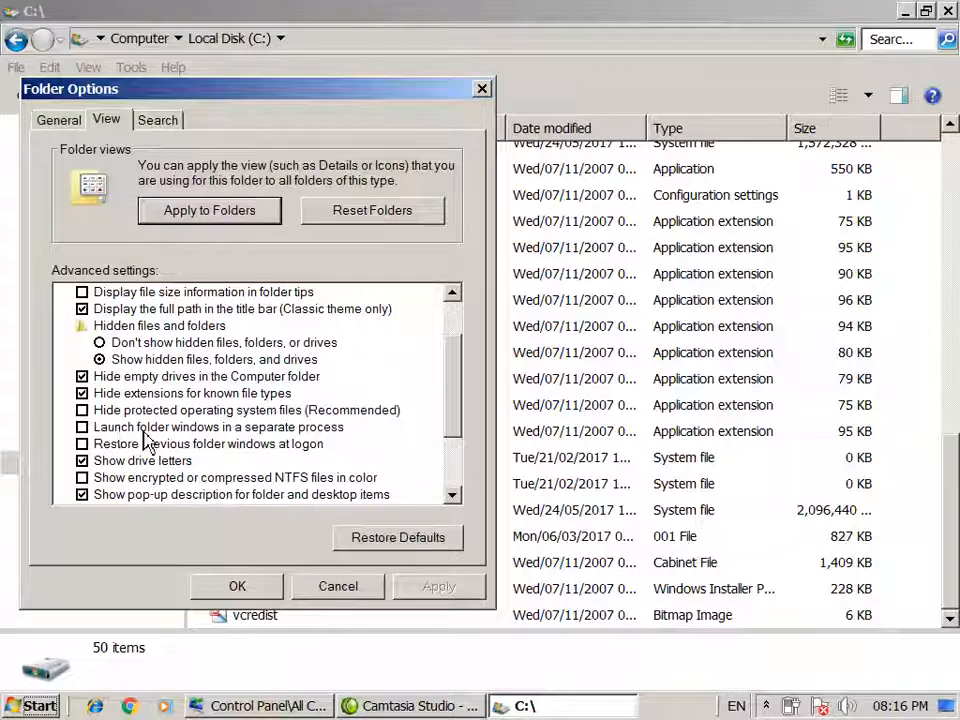
pyautogui.click(82, 427)
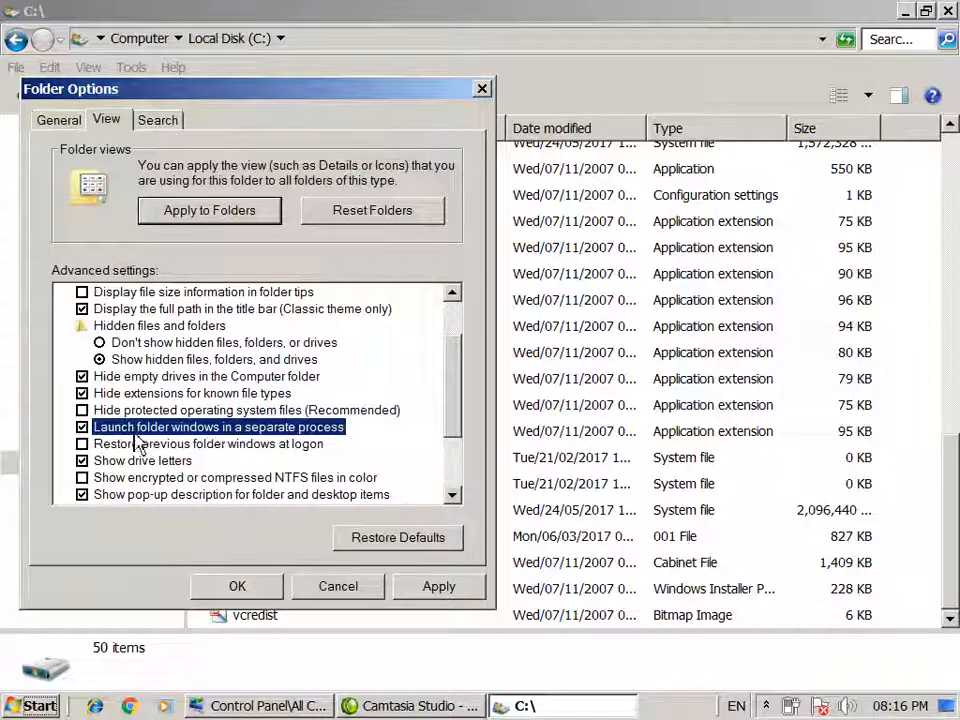
pyautogui.click(84, 433)
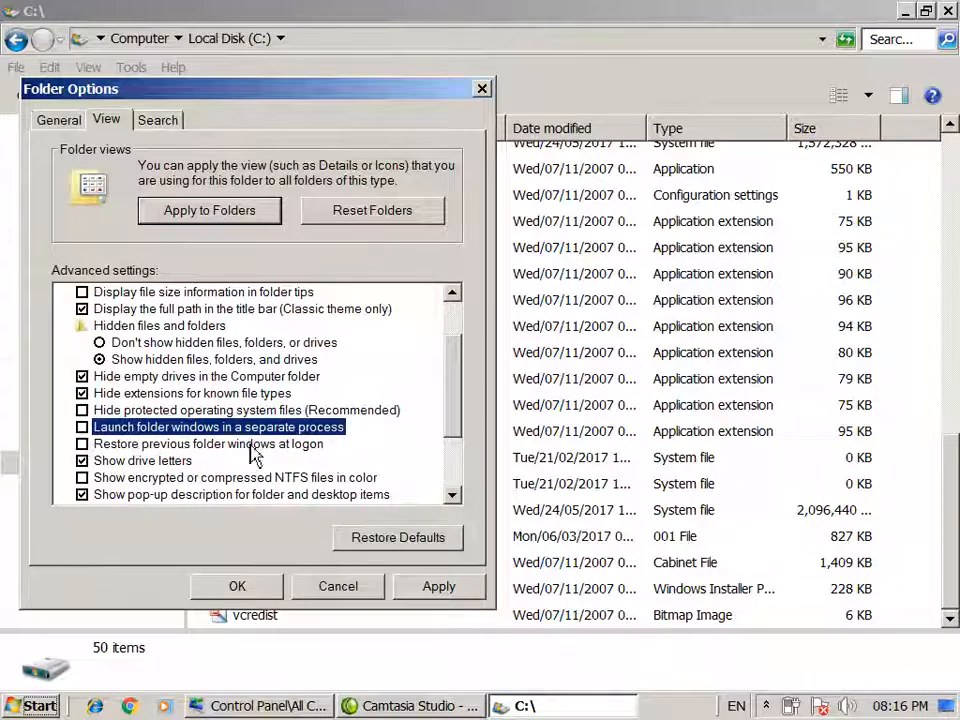
pyautogui.click(445, 586)
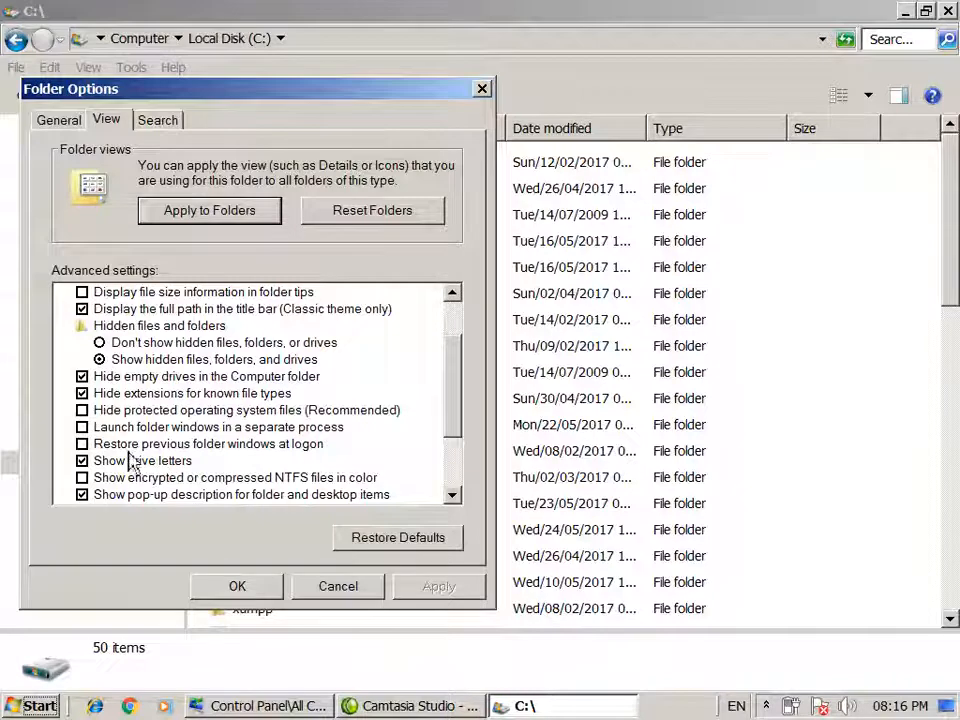
# Enable restoring previous folder windows at logon, apply it, and move the Folder Options dialog off the file names
pyautogui.click(86, 445)
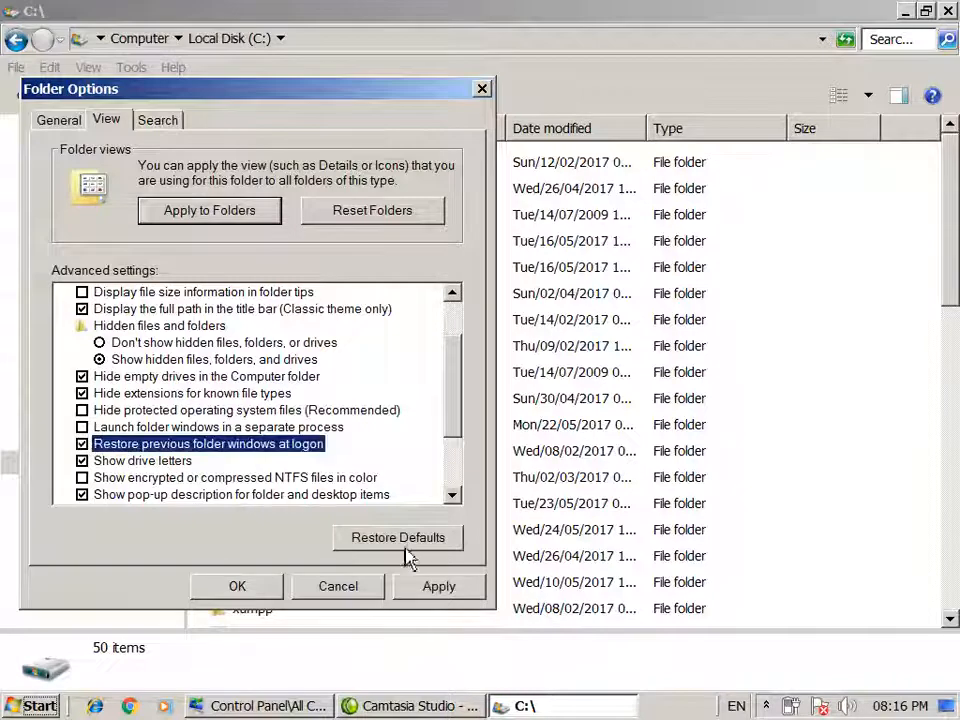
pyautogui.click(435, 590)
pyautogui.moveTo(171, 98); pyautogui.dragTo(477, 135)
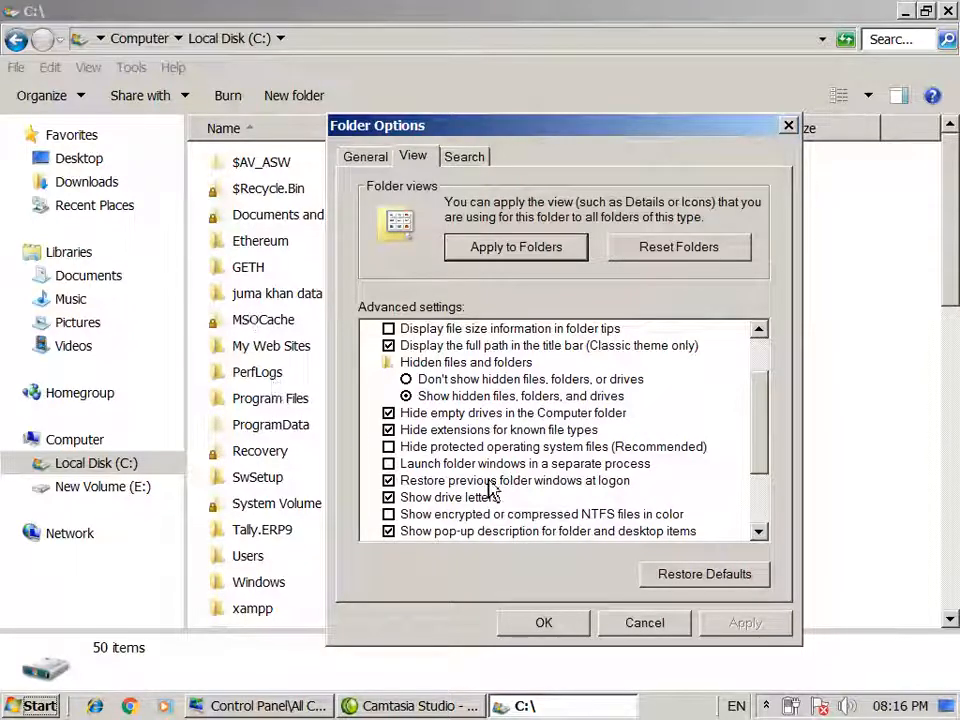
# Turn off restoring previous folder windows at logon, apply it, and close both Folder Options and the C: window
pyautogui.click(396, 482)
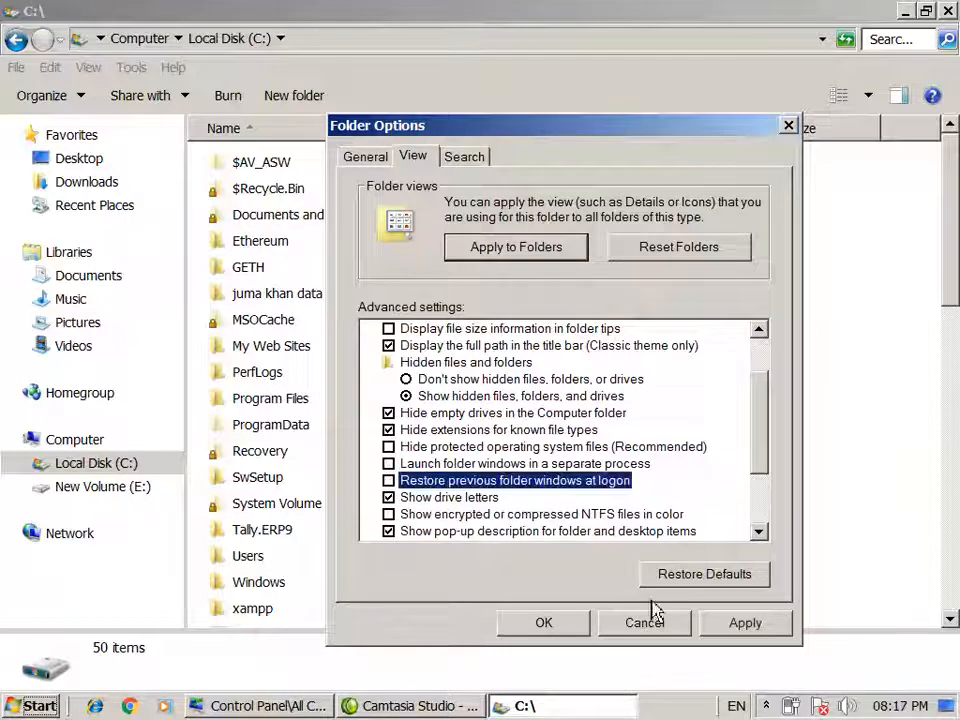
pyautogui.click(727, 624)
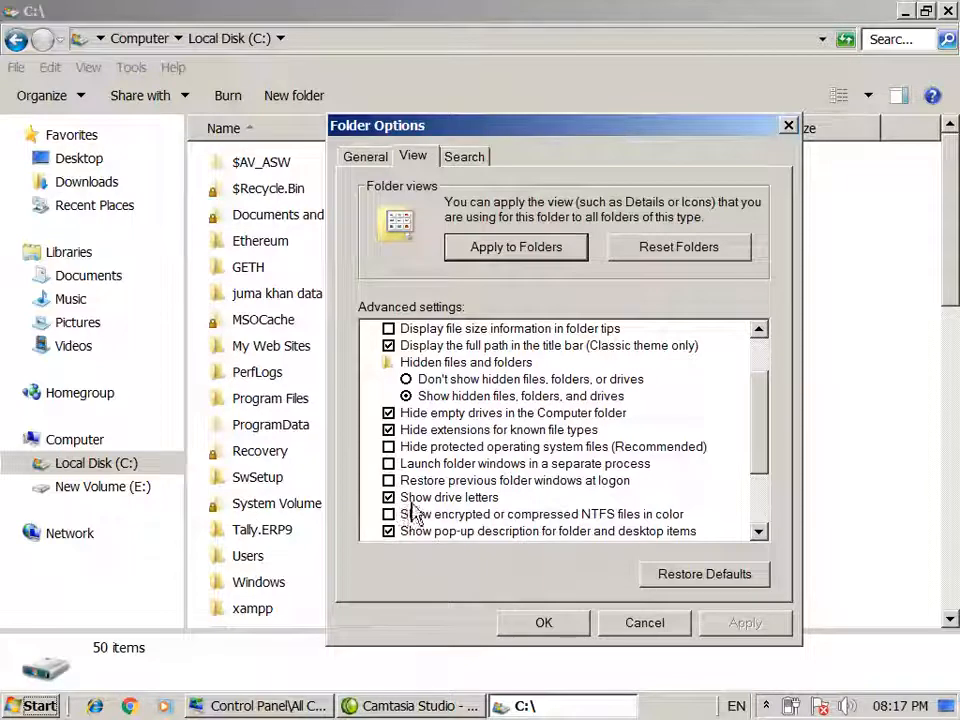
pyautogui.click(536, 623)
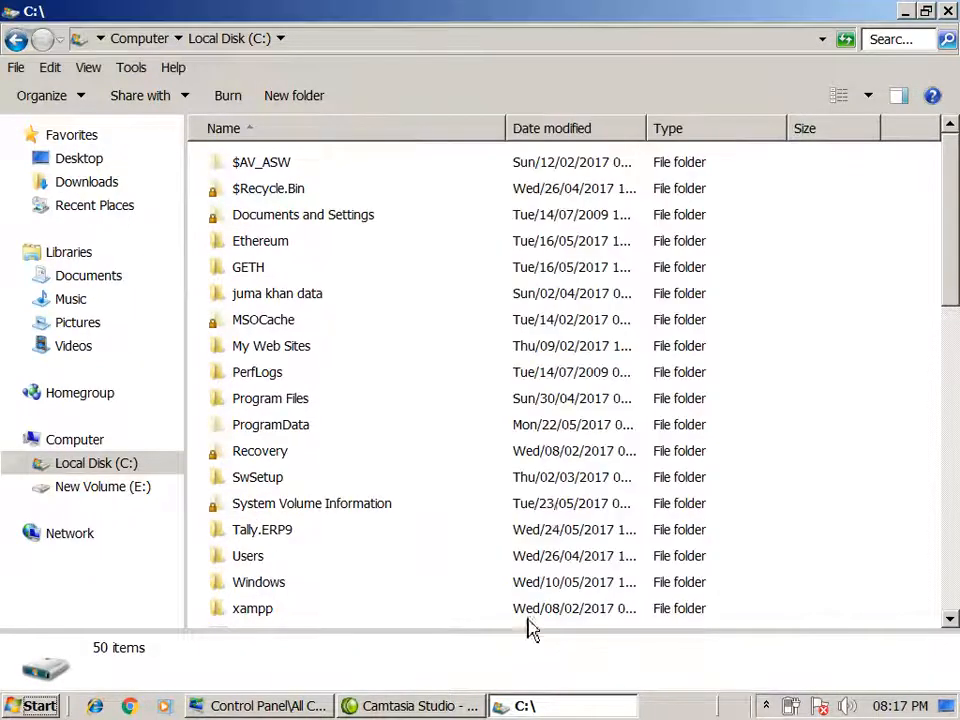
pyautogui.click(948, 11)
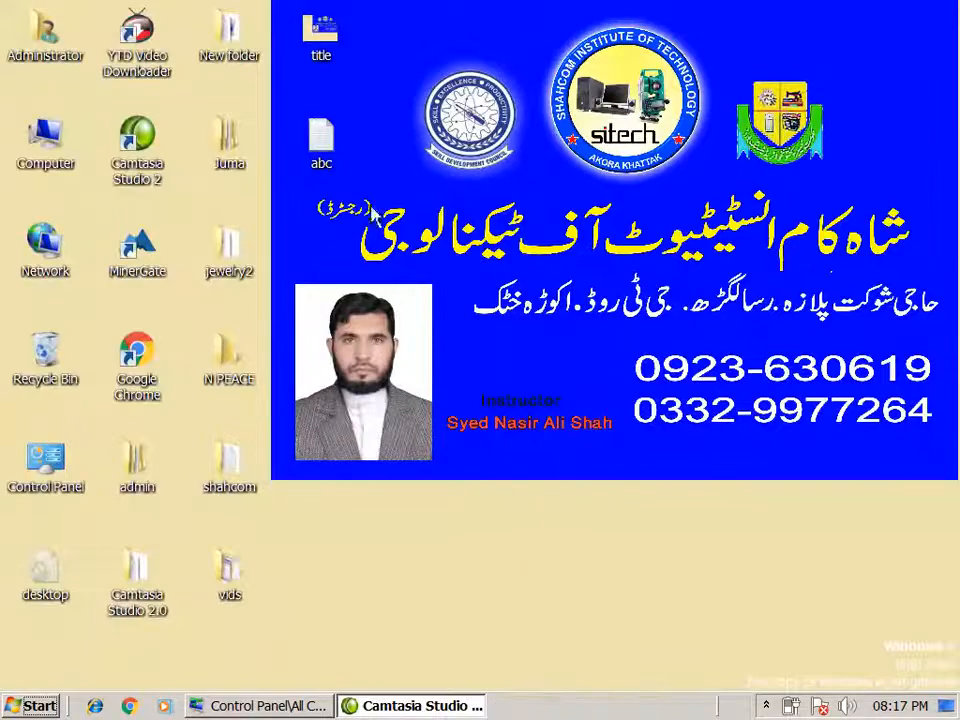
# Open Computer from the desktop, bring up its advanced folder view settings, and move the dialog clear of Local Disk (C:)
pyautogui.doubleClick(45, 140)
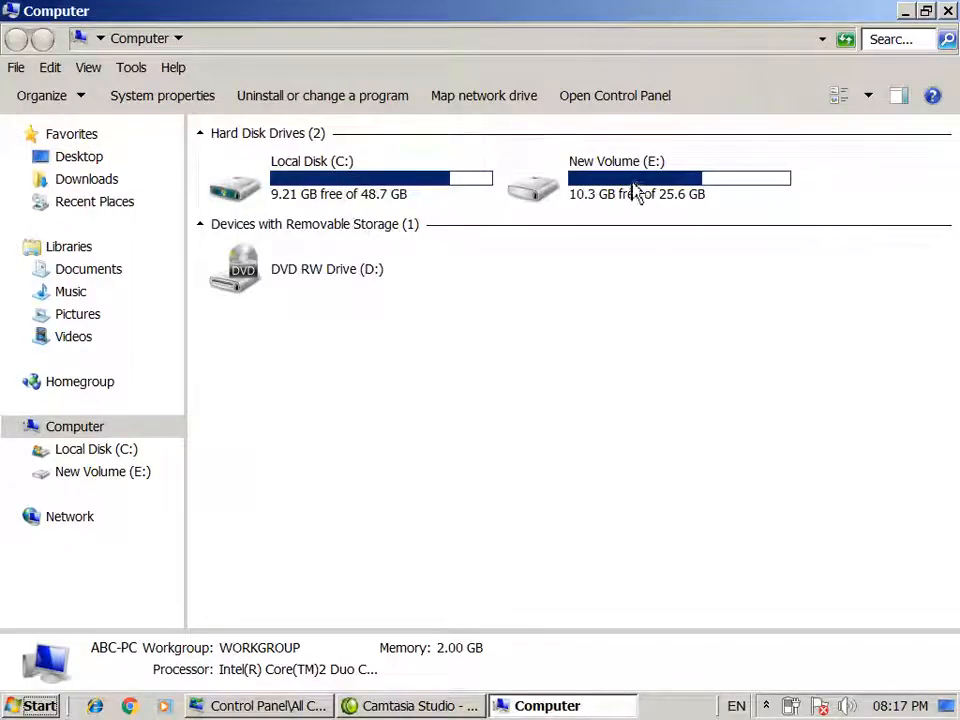
pyautogui.click(131, 67)
pyautogui.click(140, 158)
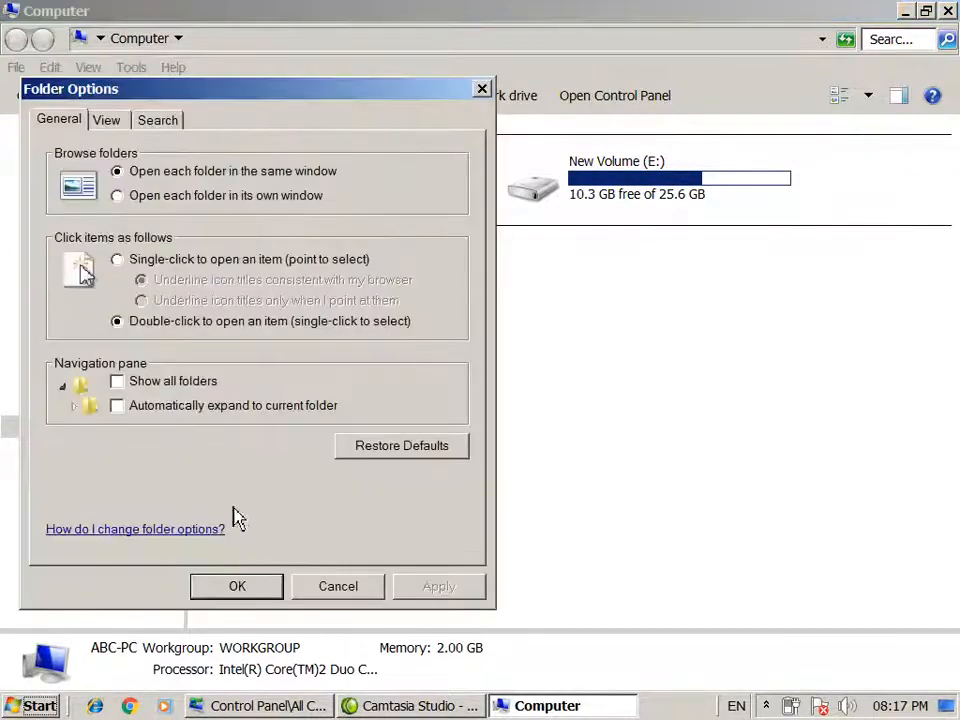
pyautogui.click(118, 119)
pyautogui.moveTo(150, 93); pyautogui.dragTo(641, 148)
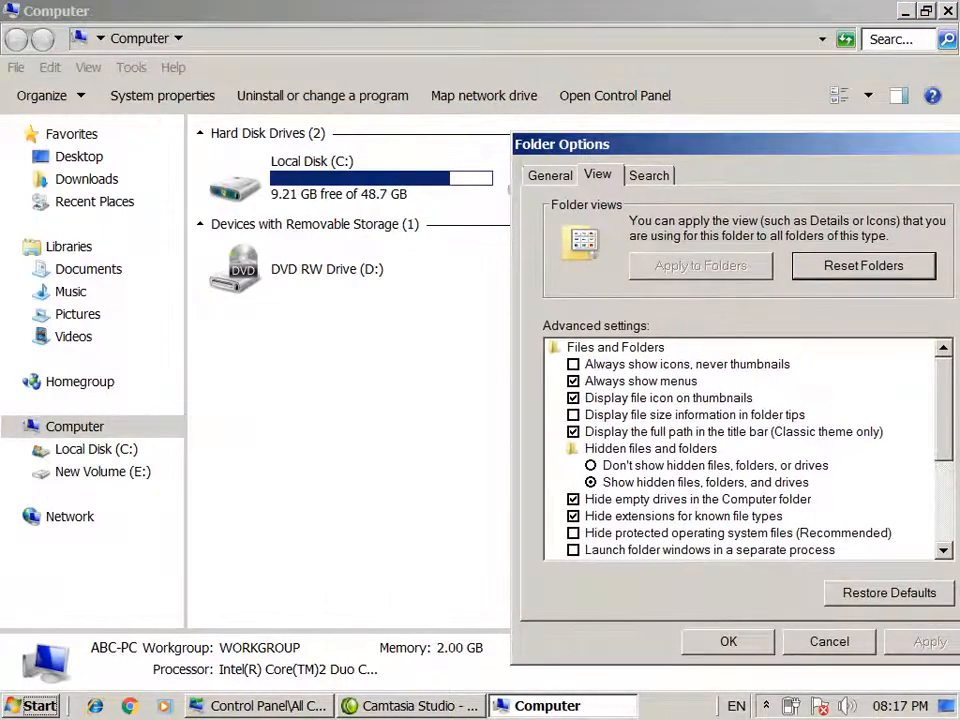
# Disable showing drive letters in the advanced settings and apply the change
pyautogui.moveTo(953, 457); pyautogui.dragTo(754, 508)
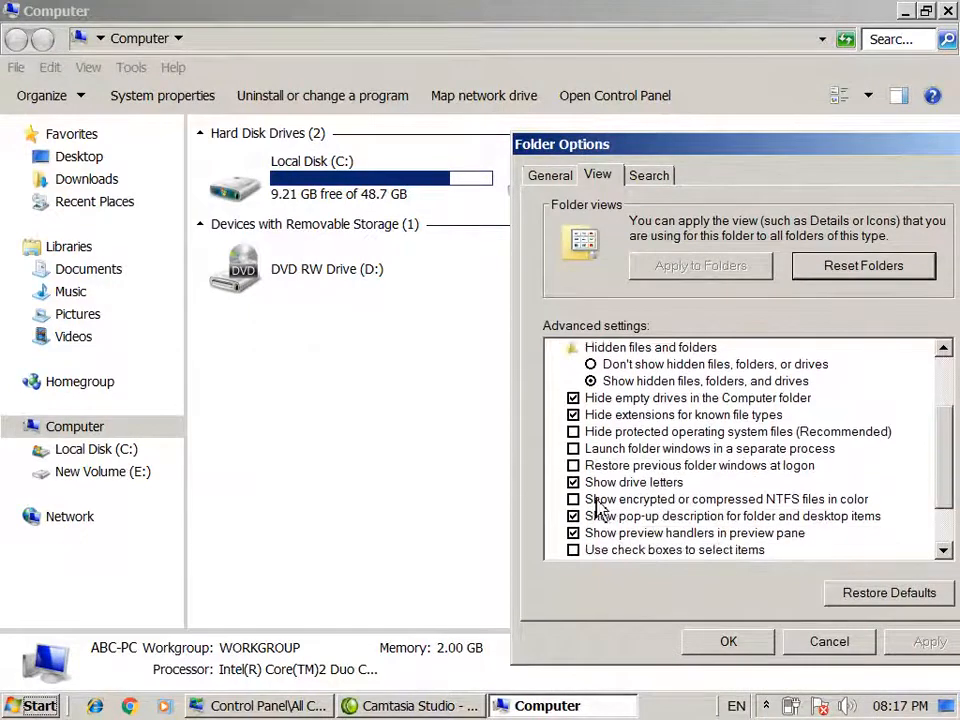
pyautogui.click(574, 483)
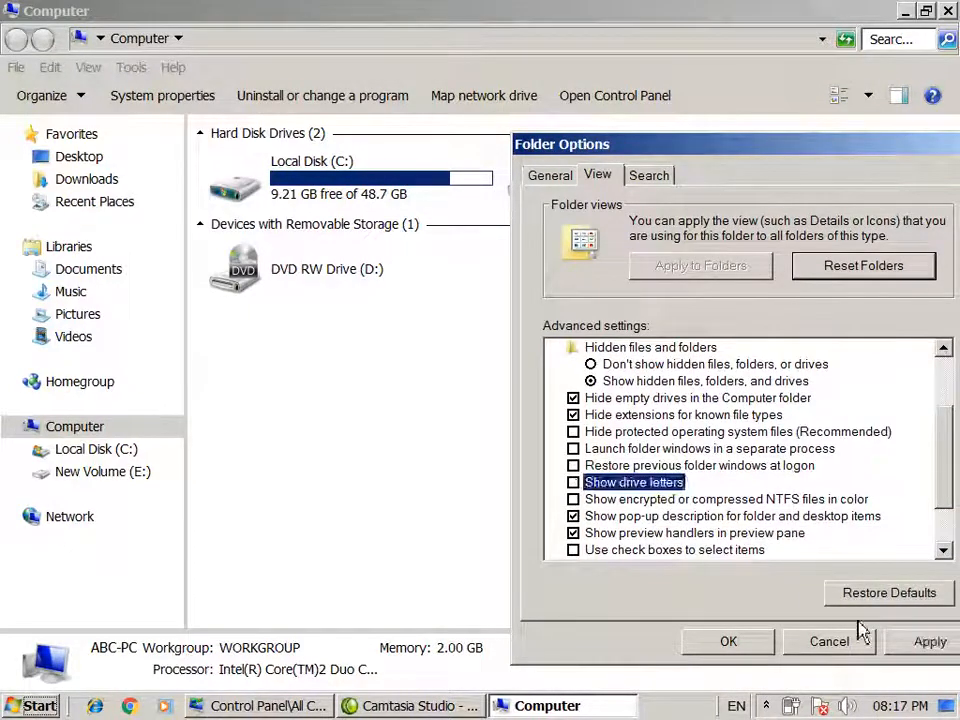
pyautogui.click(926, 641)
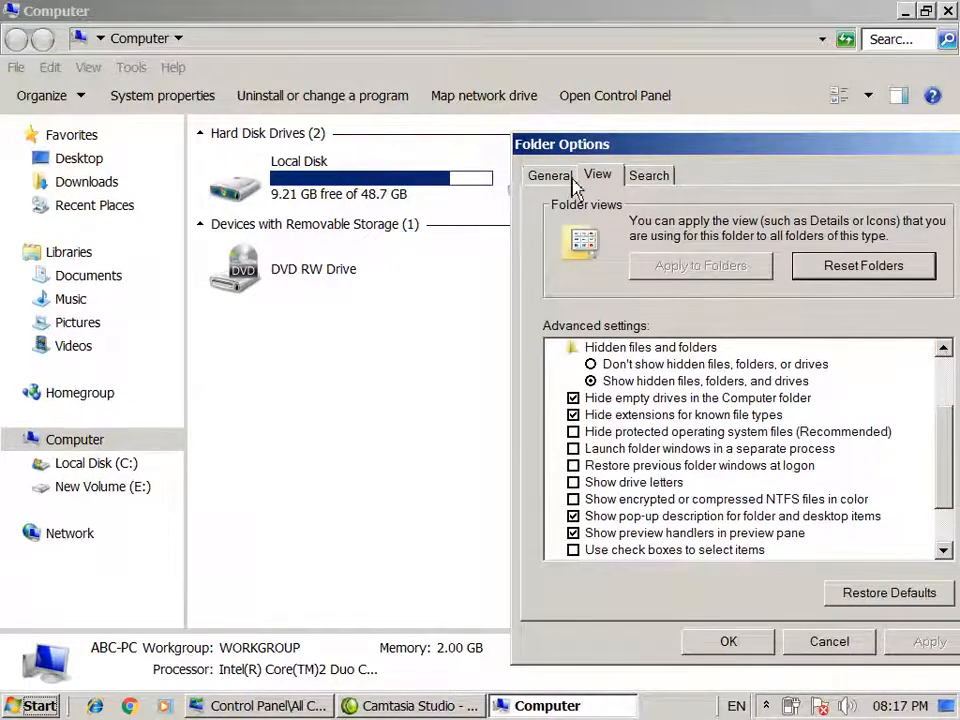
# Turn showing drive letters back on, apply it, and reposition the dialog to check the drive names
pyautogui.moveTo(592, 153); pyautogui.dragTo(547, 130)
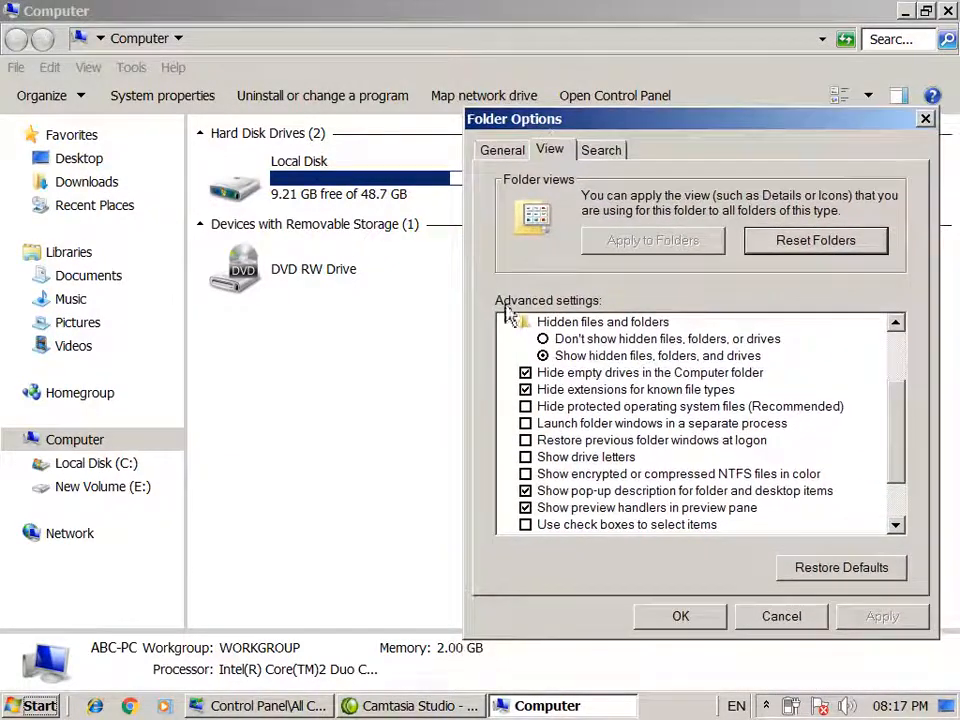
pyautogui.click(526, 457)
pyautogui.click(878, 624)
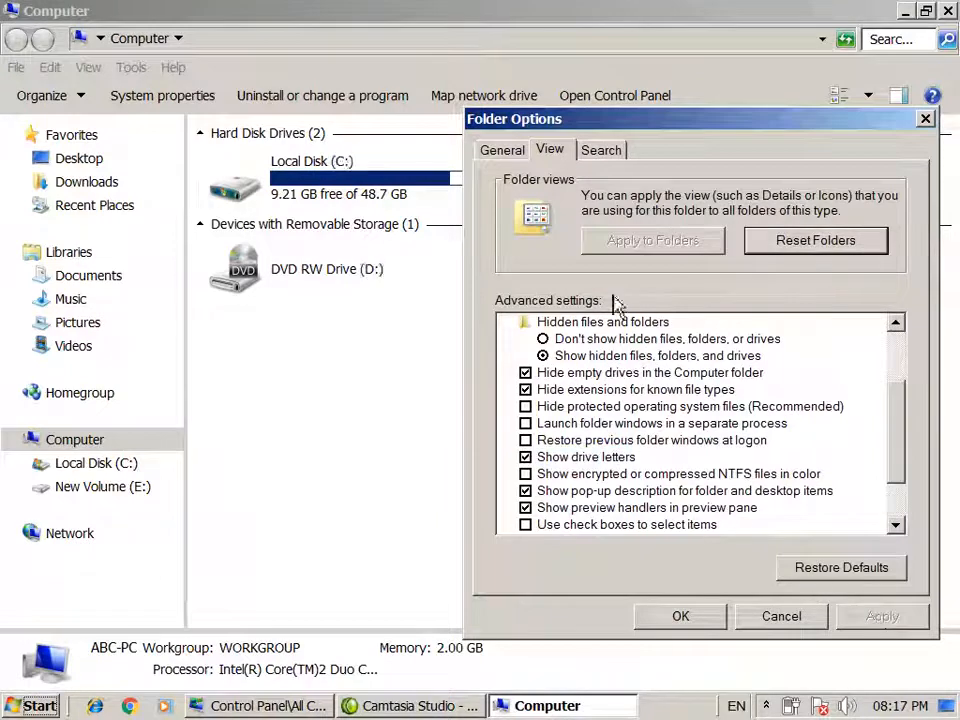
pyautogui.moveTo(575, 133); pyautogui.dragTo(521, 276)
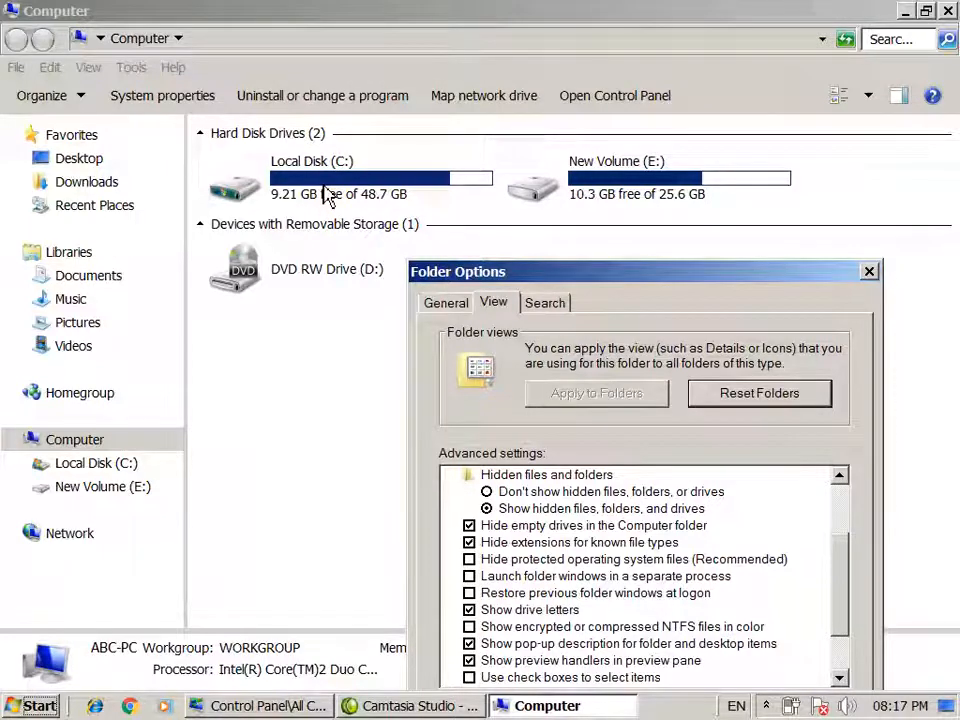
pyautogui.moveTo(481, 279); pyautogui.dragTo(480, 216)
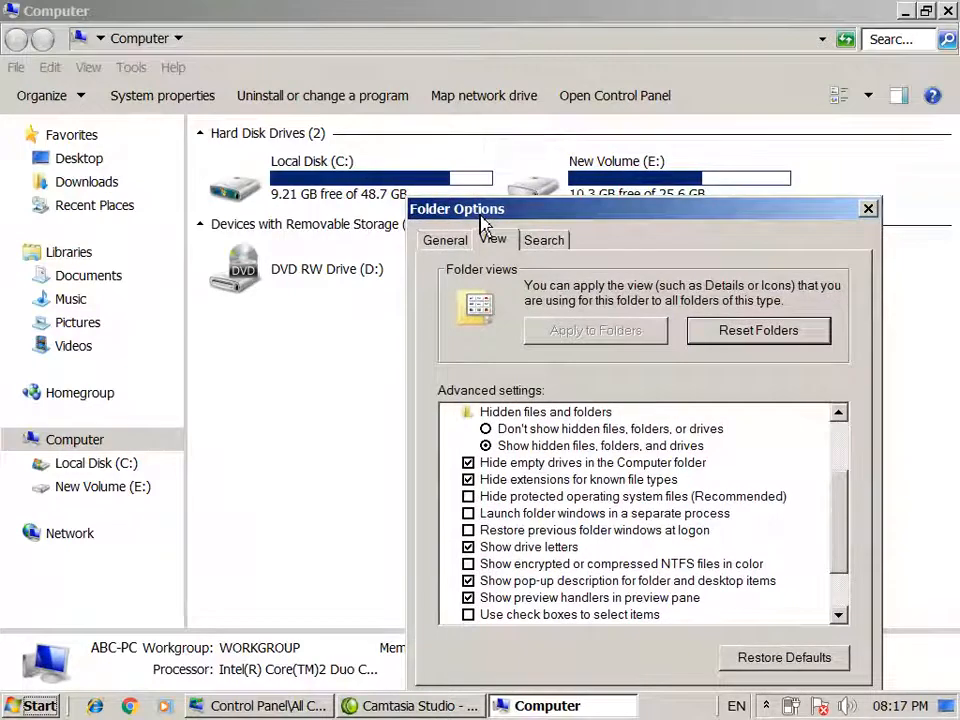
pyautogui.moveTo(480, 216); pyautogui.dragTo(496, 165)
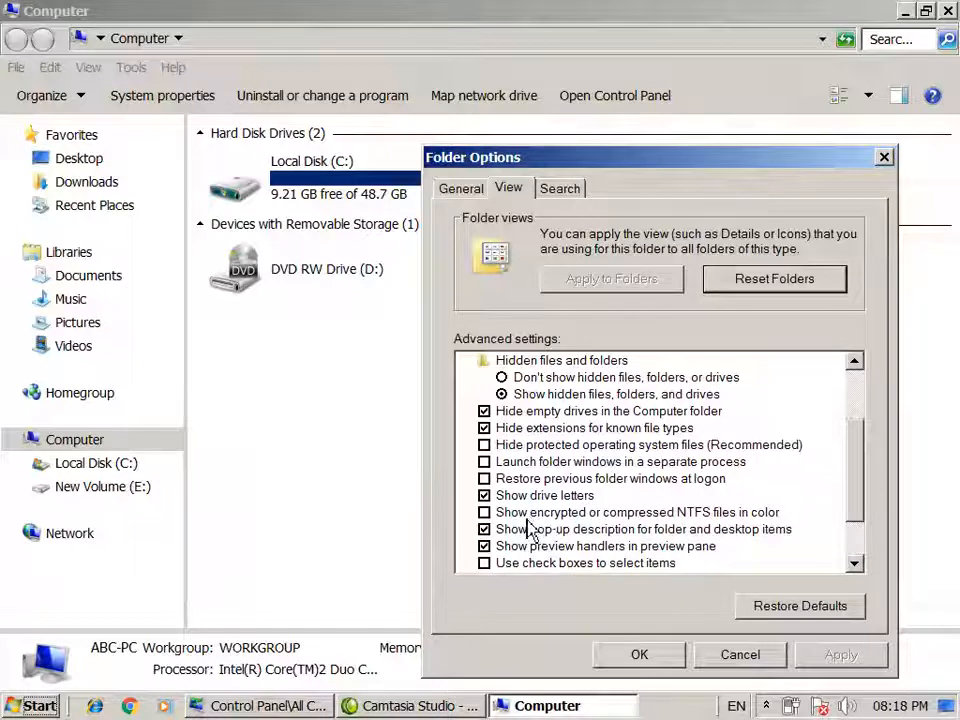
# Show the desktop, open the shahcom folder, and open the dfgfd text document in Notepad
pyautogui.press('super+d')
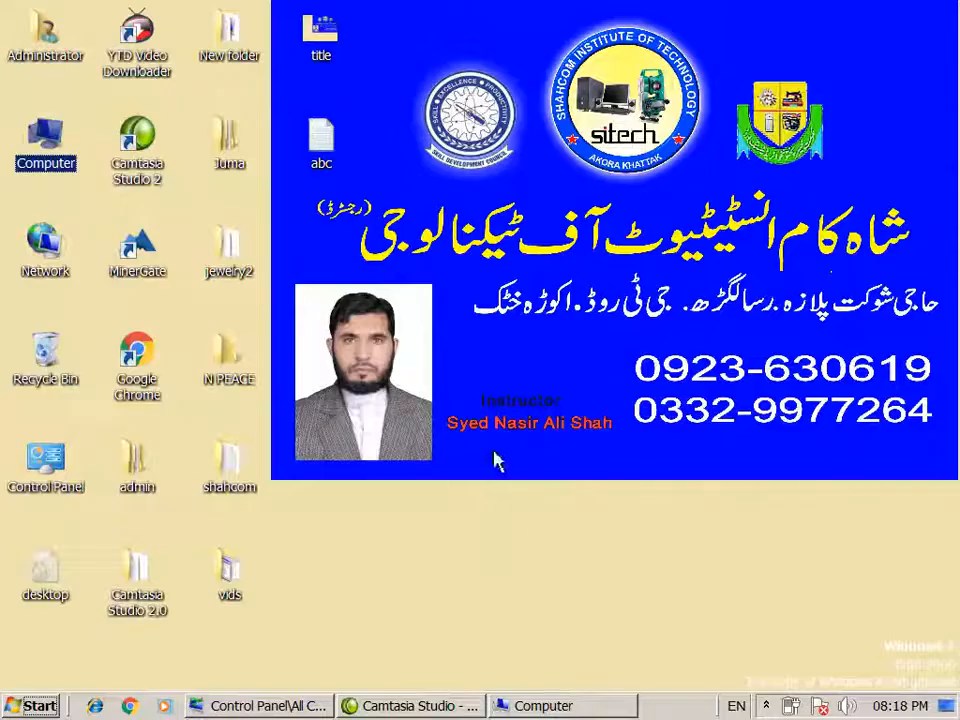
pyautogui.doubleClick(242, 480)
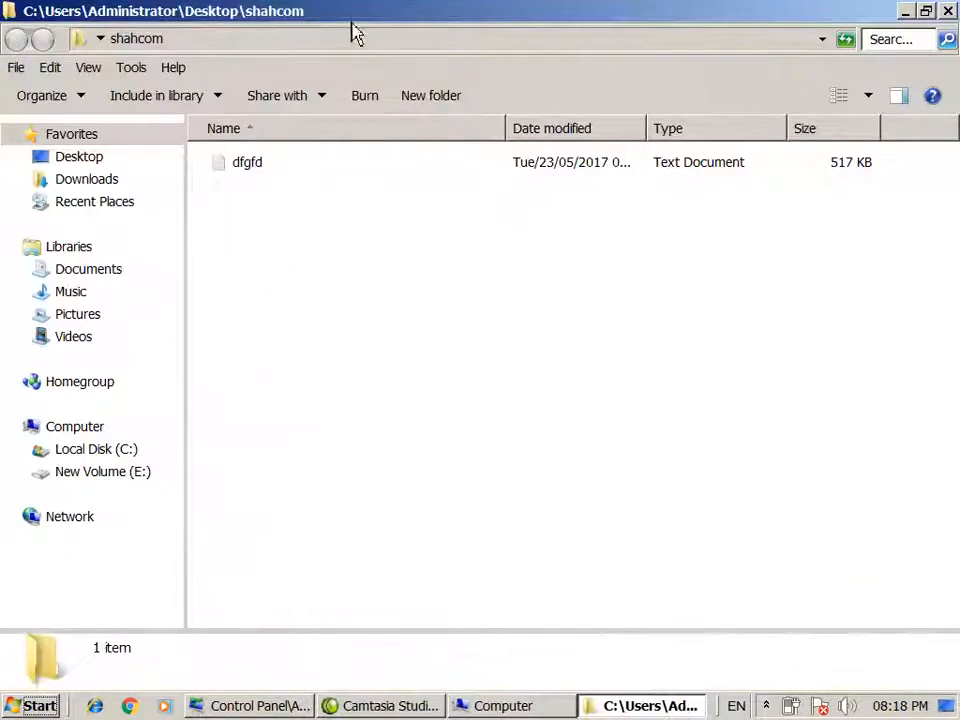
pyautogui.click(257, 175)
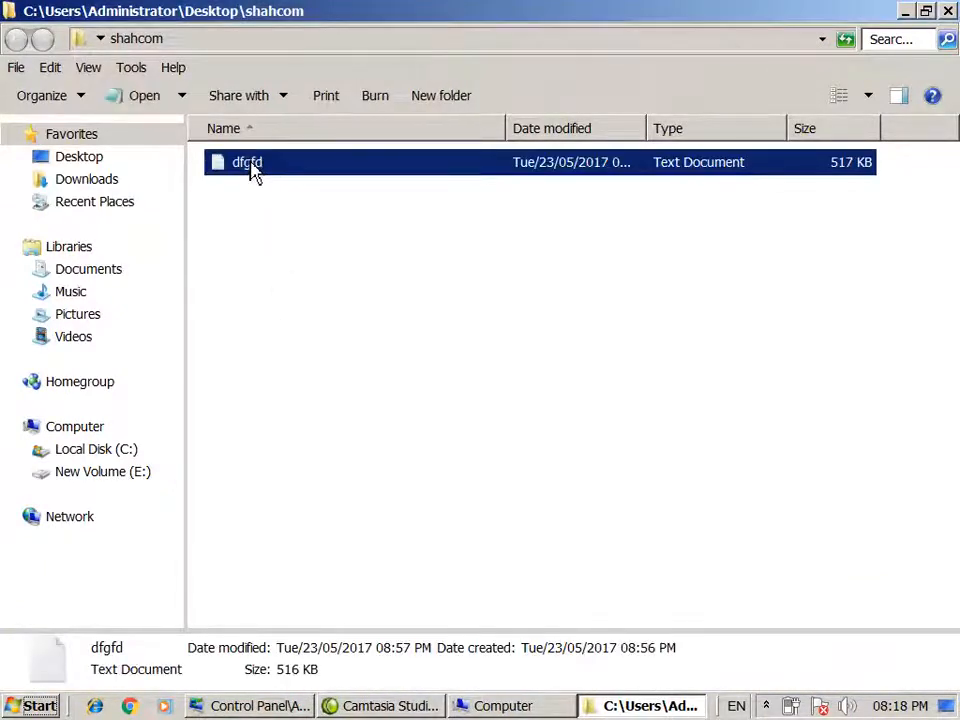
pyautogui.doubleClick(255, 173)
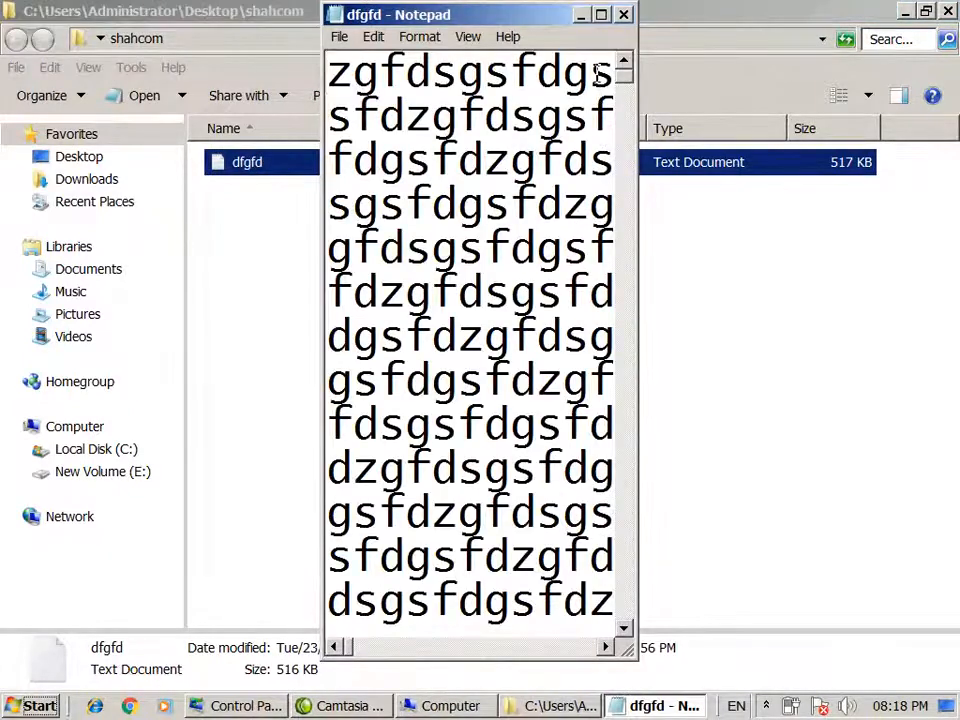
# Replace all of the dfgfd document's text with three pasted copies of the clipboard content, and save it on closing
pyautogui.hotkey('ctrl', 'a')
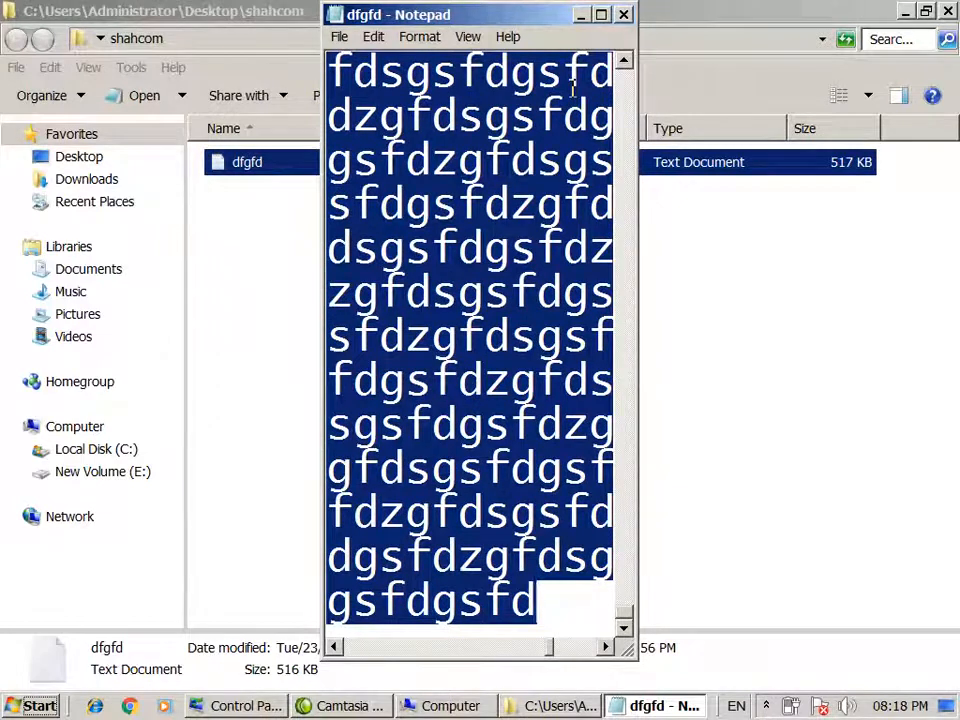
pyautogui.hotkey('ctrl', 'v')
pyautogui.hotkey('ctrl', 'v')
pyautogui.hotkey('ctrl', 'v')
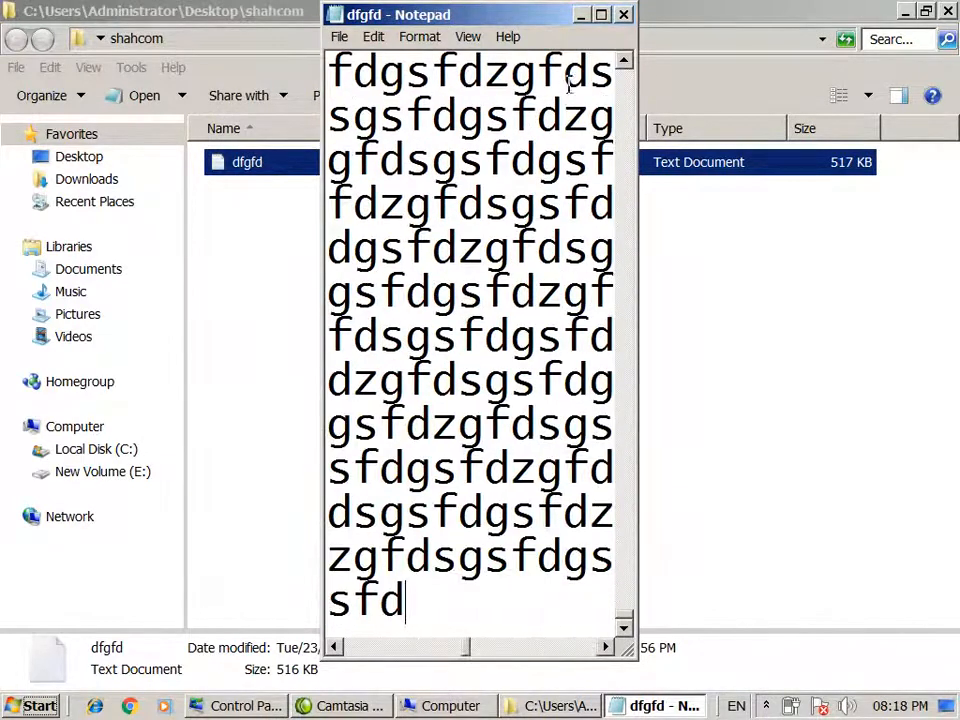
pyautogui.click(623, 16)
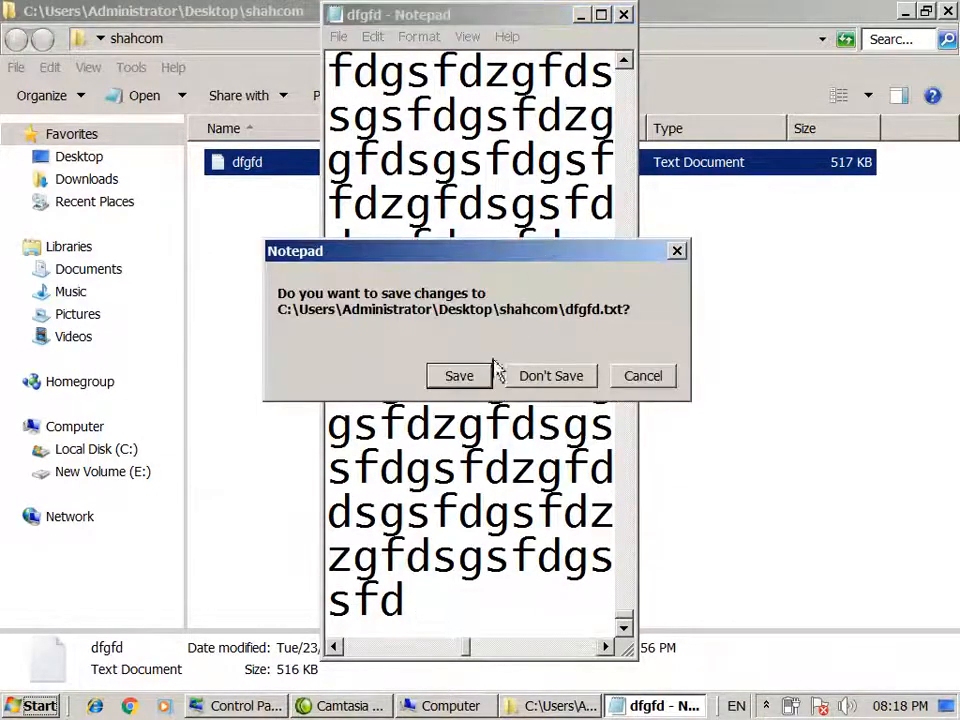
pyautogui.click(460, 380)
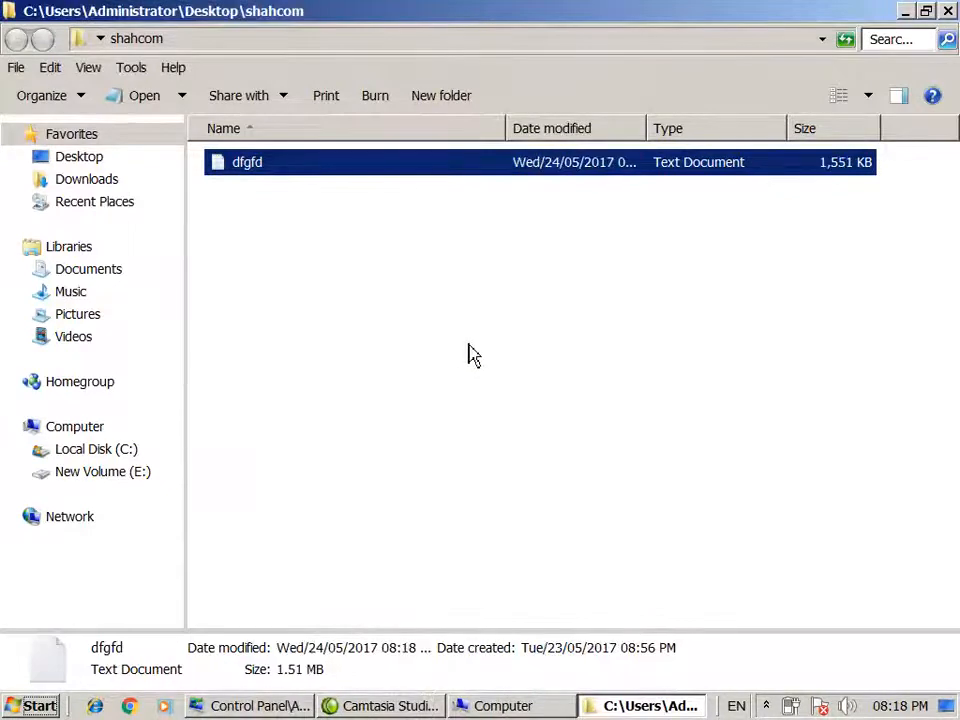
pyautogui.click(478, 287)
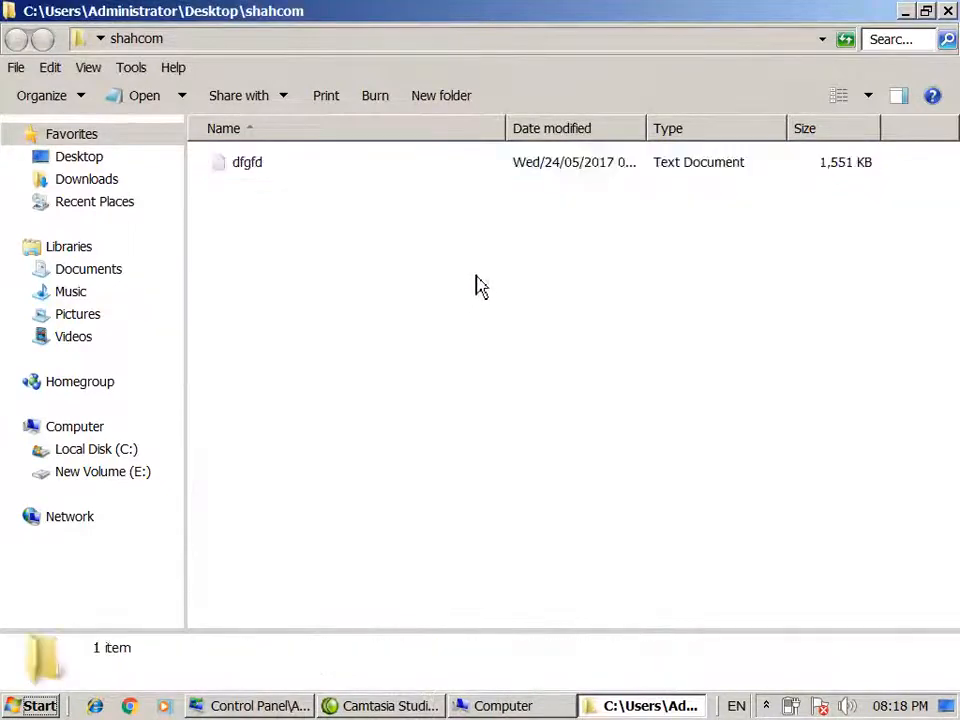
# In the dfgfd file's advanced attributes, set contents to compress to save disk space and confirm its properties
pyautogui.click(283, 167)
pyautogui.rightClick(251, 175)
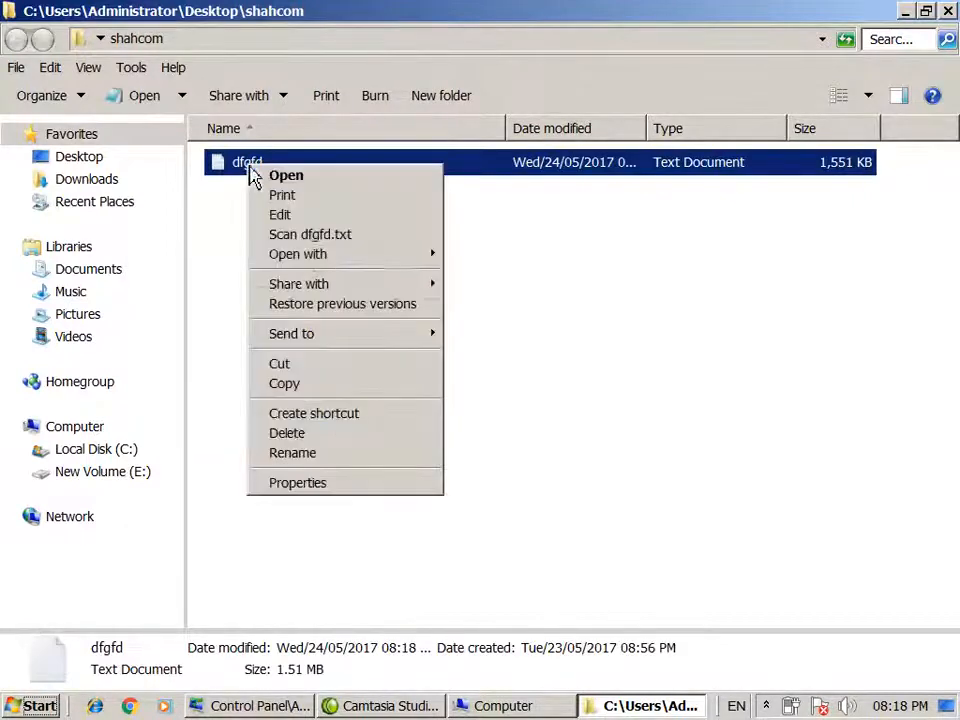
pyautogui.click(300, 482)
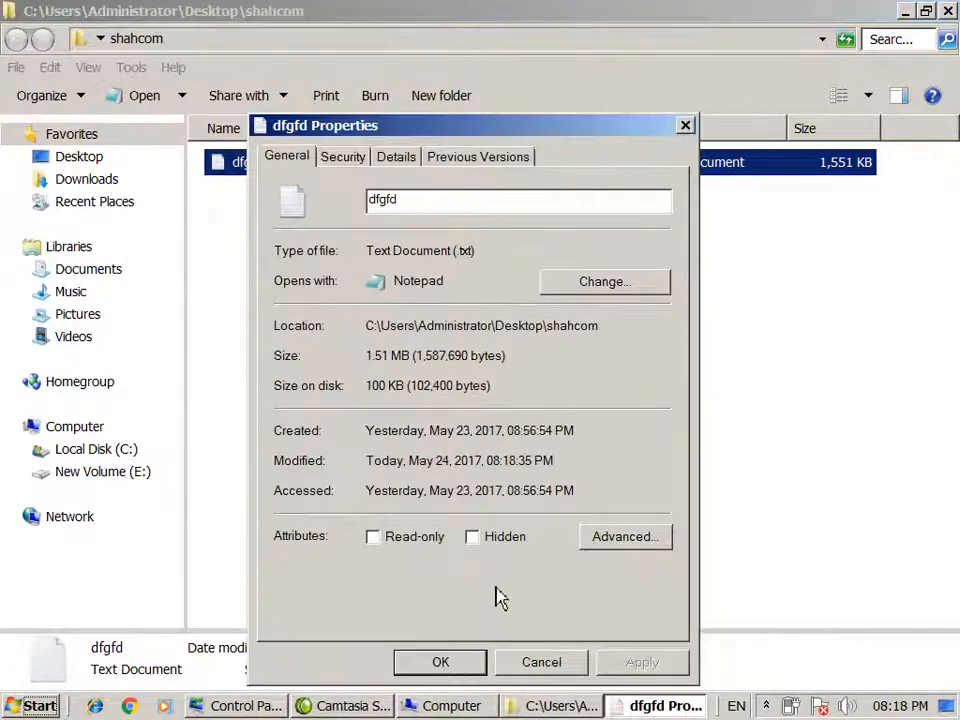
pyautogui.click(626, 538)
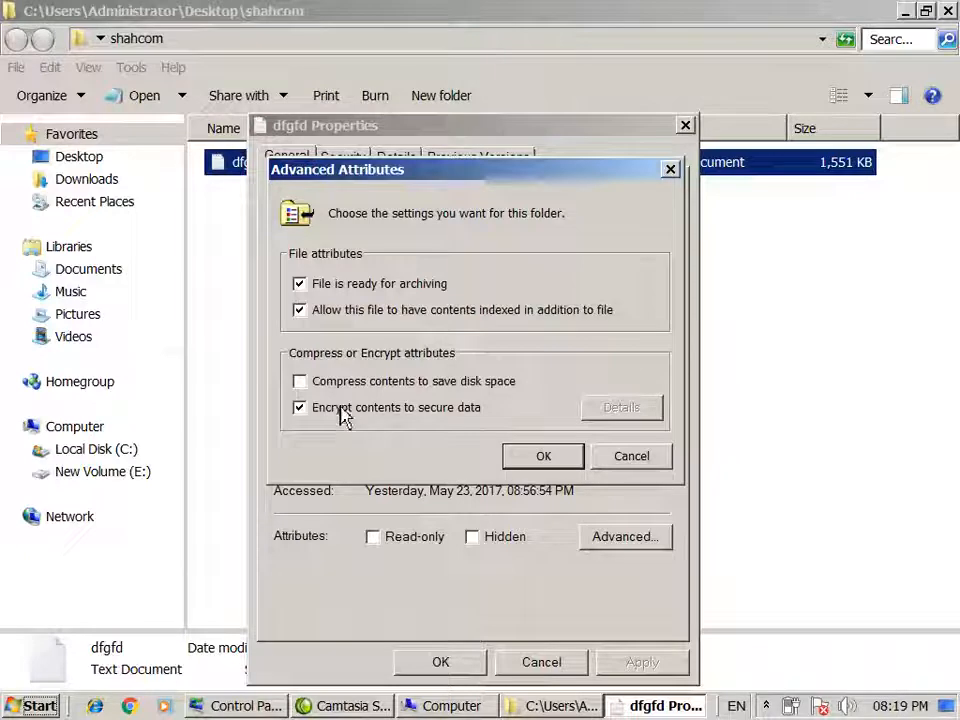
pyautogui.click(556, 461)
pyautogui.click(632, 666)
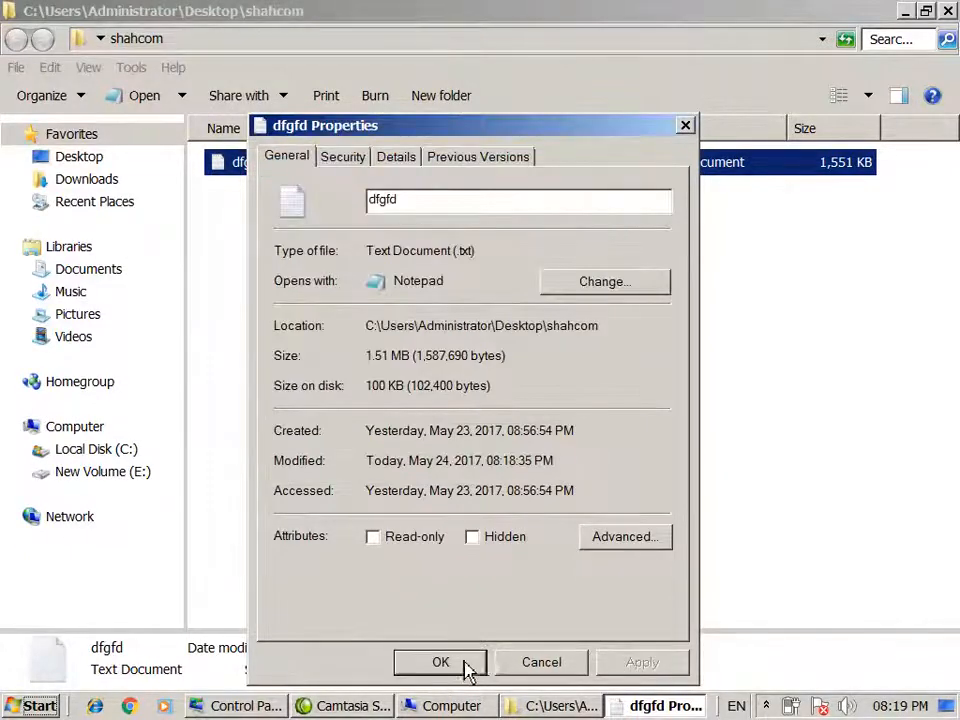
pyautogui.click(470, 665)
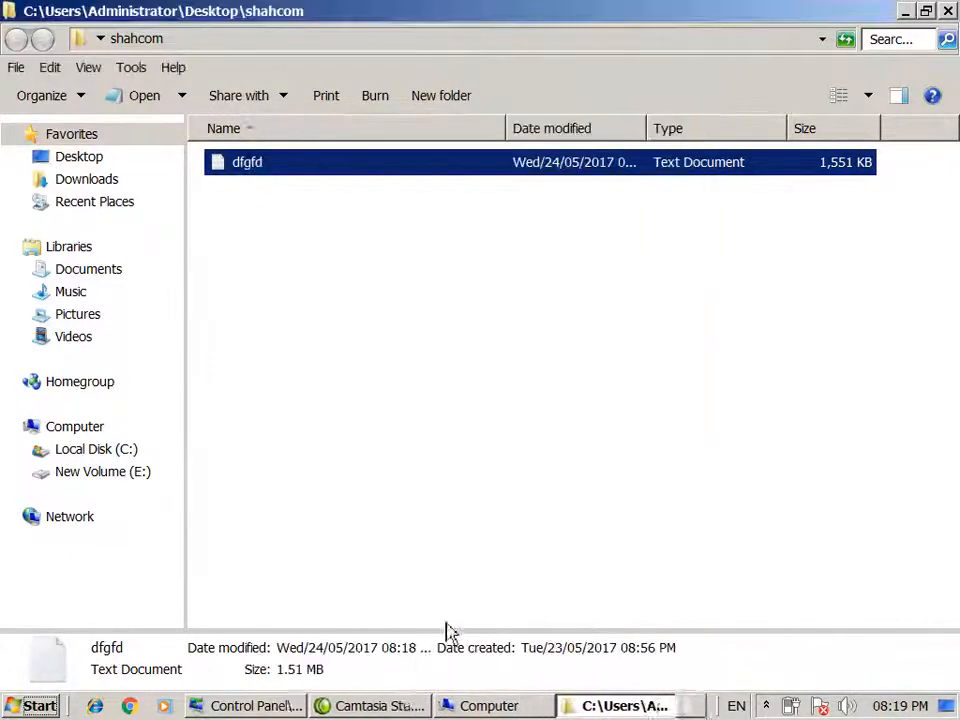
# Enable showing encrypted or compressed NTFS files in color, apply it, uncover the dfgfd file name, and close Folder Options
pyautogui.click(138, 69)
pyautogui.click(172, 176)
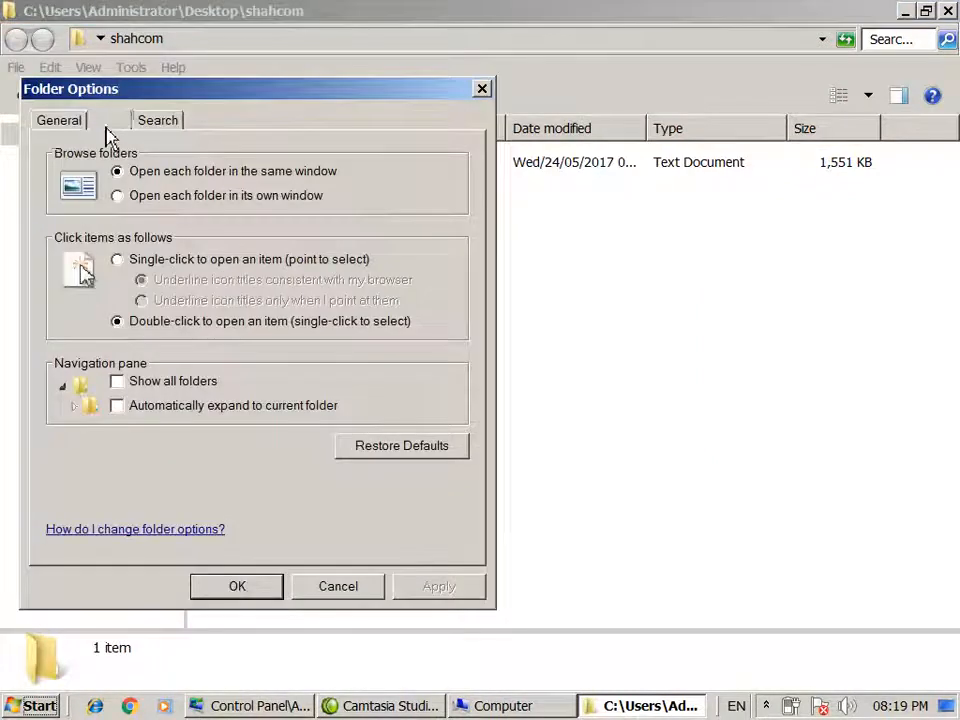
pyautogui.click(106, 122)
pyautogui.moveTo(460, 368); pyautogui.dragTo(465, 450)
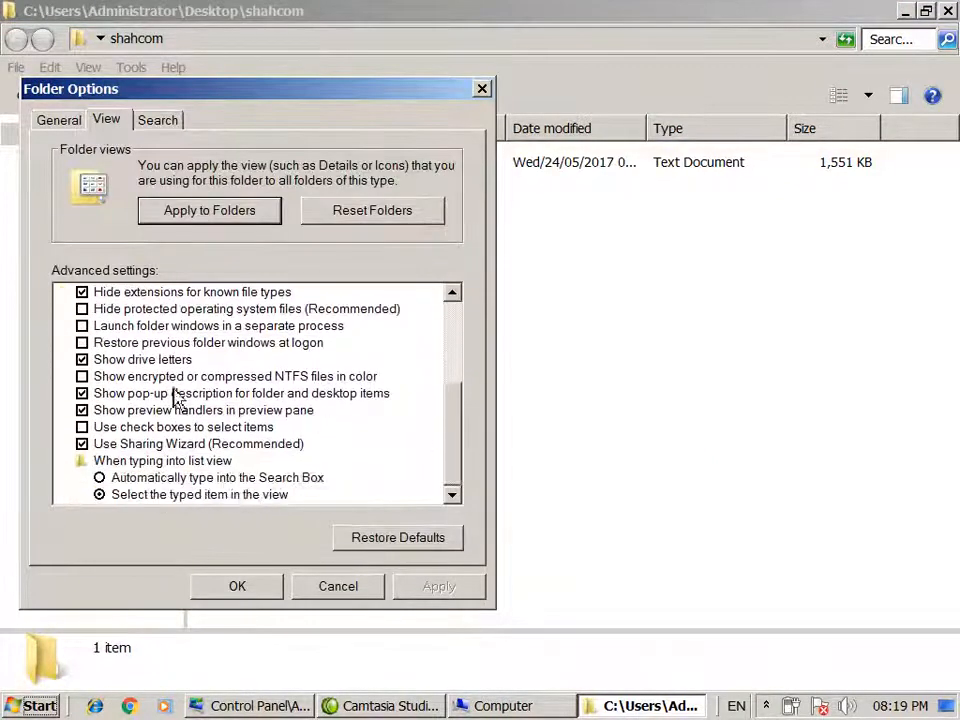
pyautogui.click(83, 376)
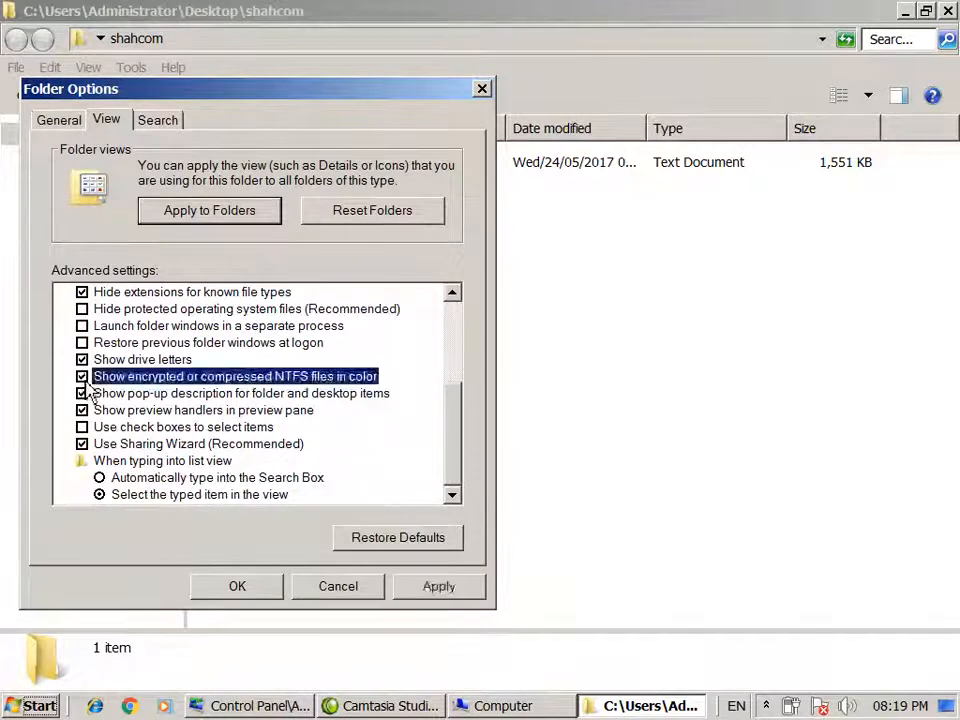
pyautogui.click(470, 590)
pyautogui.moveTo(287, 98); pyautogui.dragTo(487, 235)
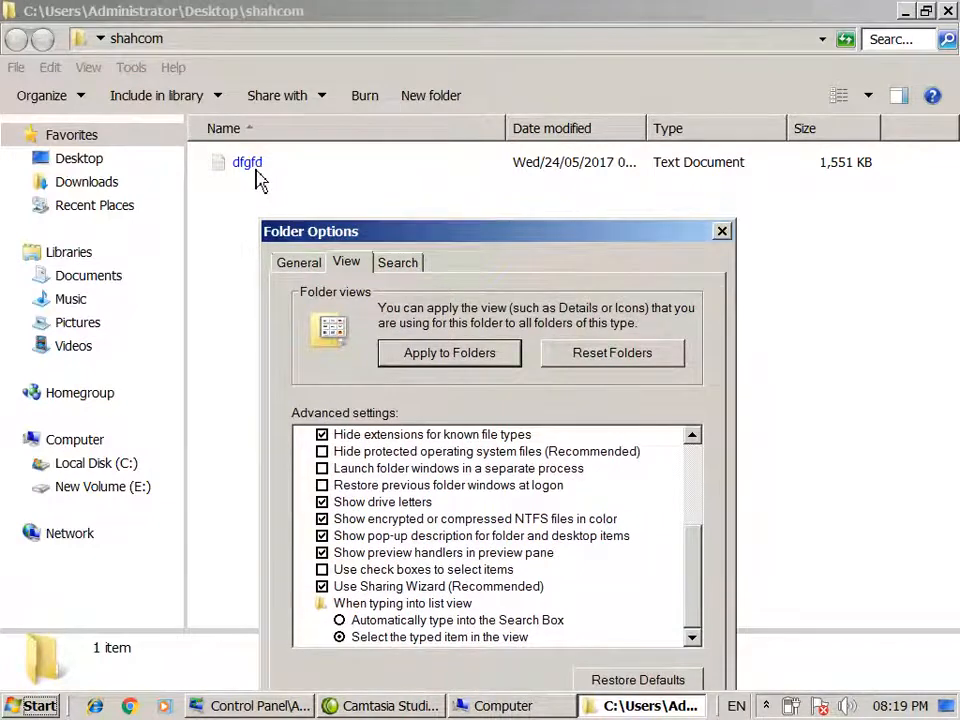
pyautogui.moveTo(459, 232); pyautogui.dragTo(452, 101)
pyautogui.click(458, 592)
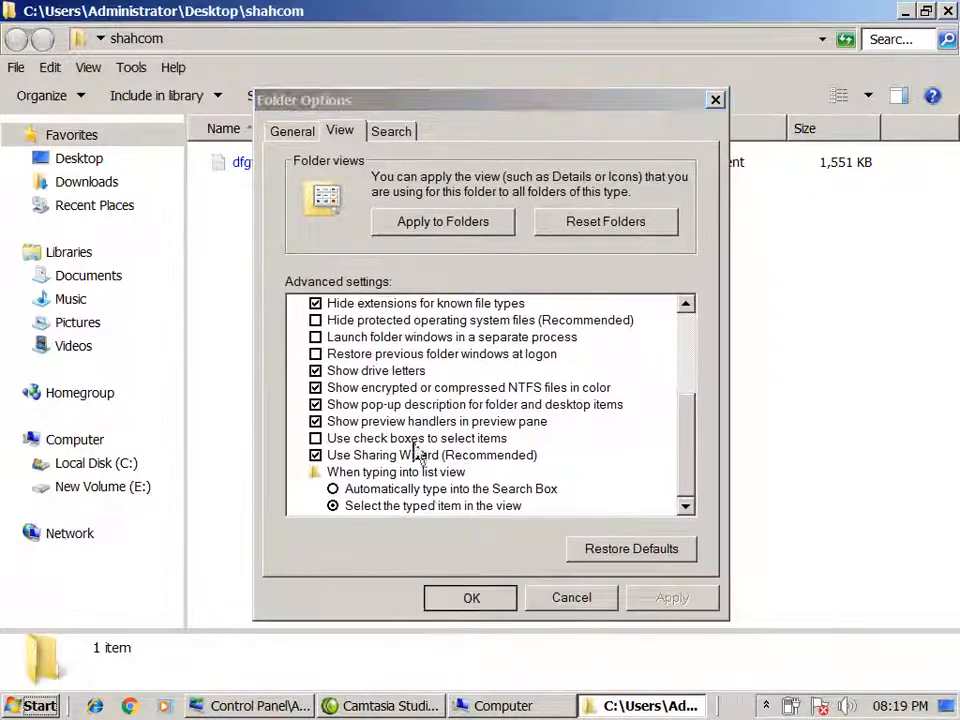
# Duplicate the dfgfd text document within the shahcom folder and rename the copy as encrypt
pyautogui.click(270, 176)
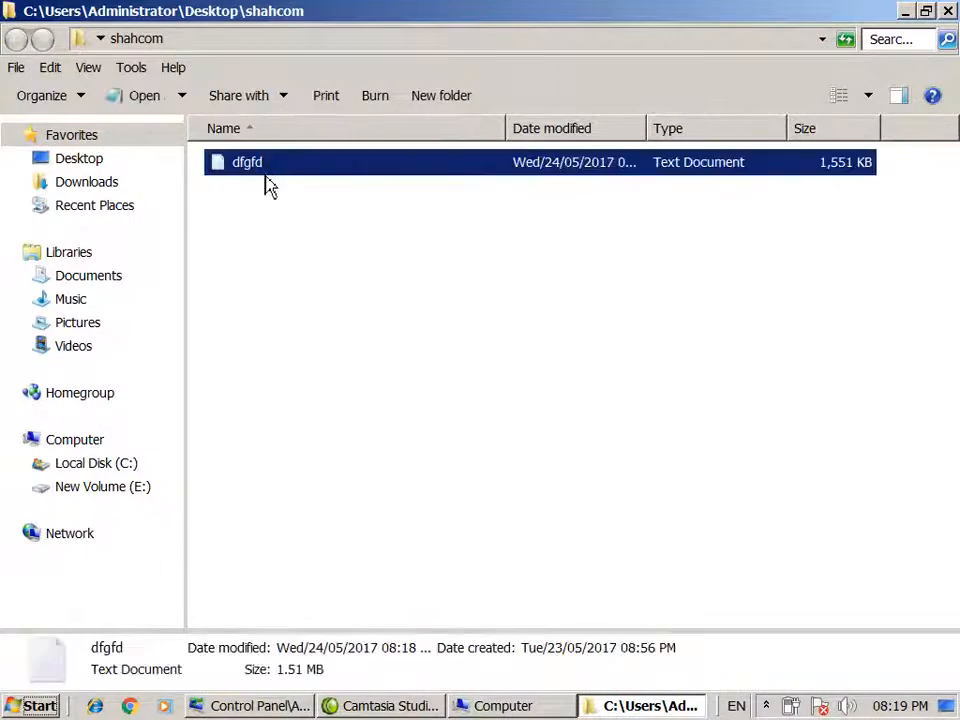
pyautogui.click(356, 289)
pyautogui.hotkey('ctrl', 'v')
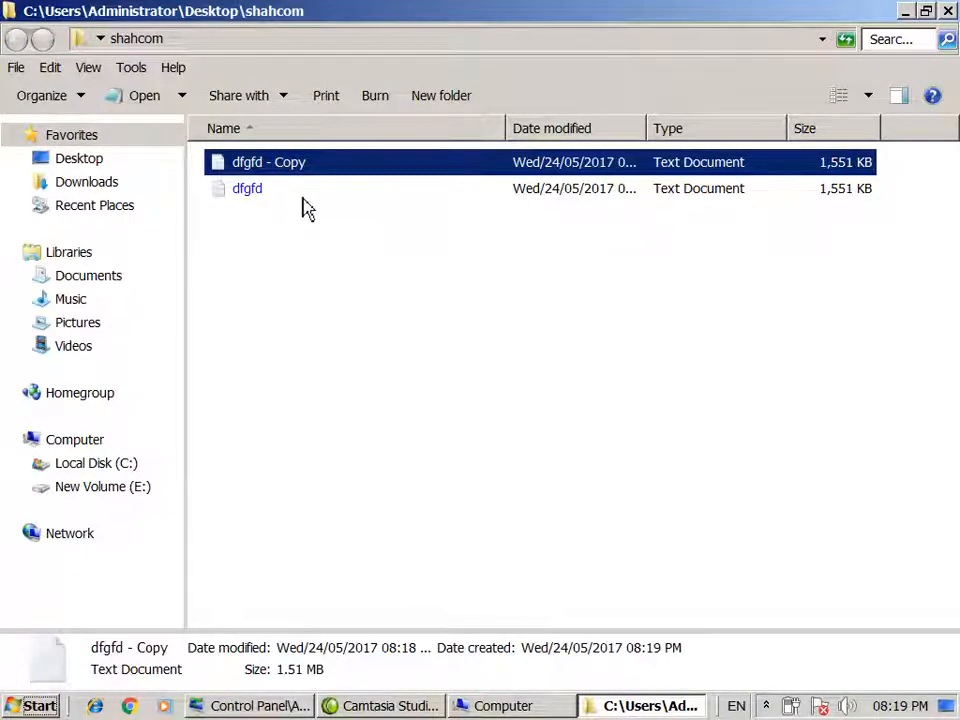
pyautogui.press('F2')
pyautogui.write('encrypt')
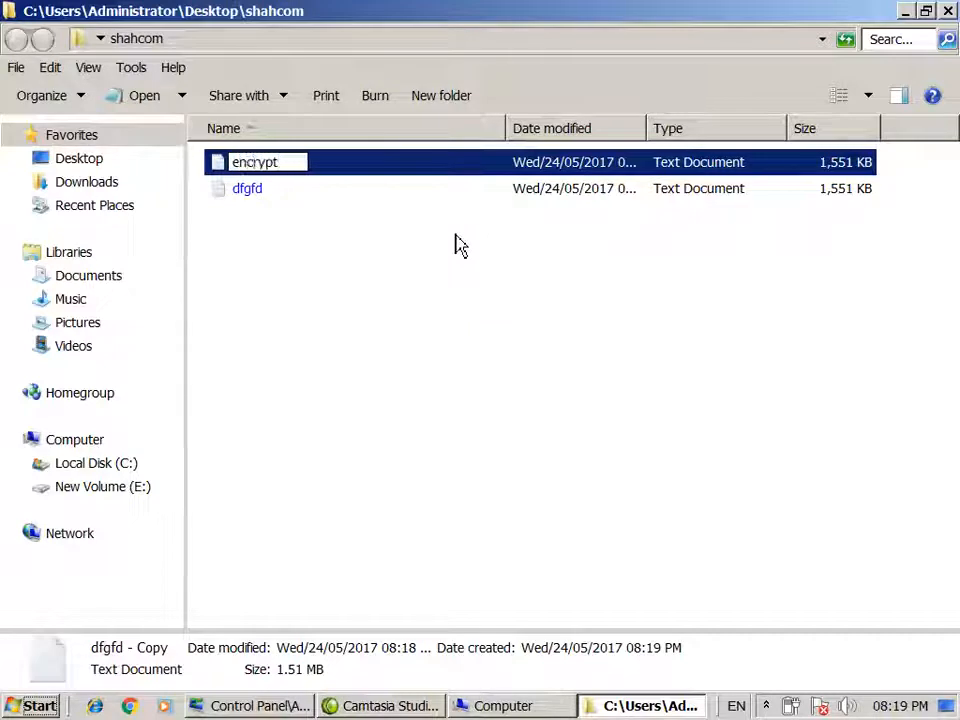
pyautogui.click(455, 245)
# Encrypt the contents of the encrypt file through its advanced attributes, dismiss the certificate backup offer, and close its properties
pyautogui.click(245, 200)
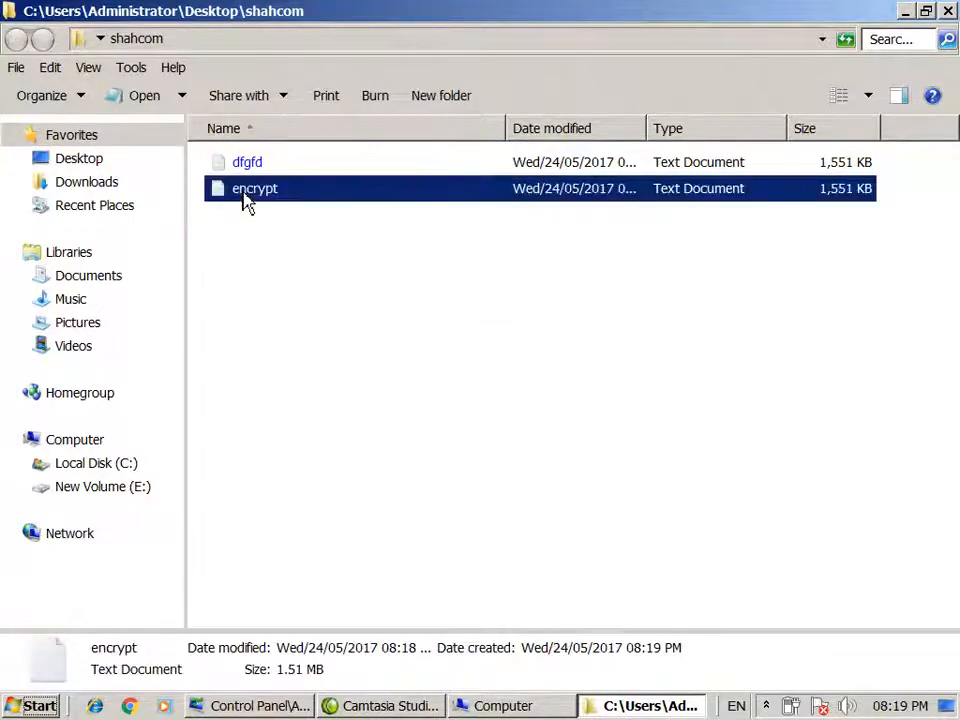
pyautogui.rightClick(245, 199)
pyautogui.click(302, 508)
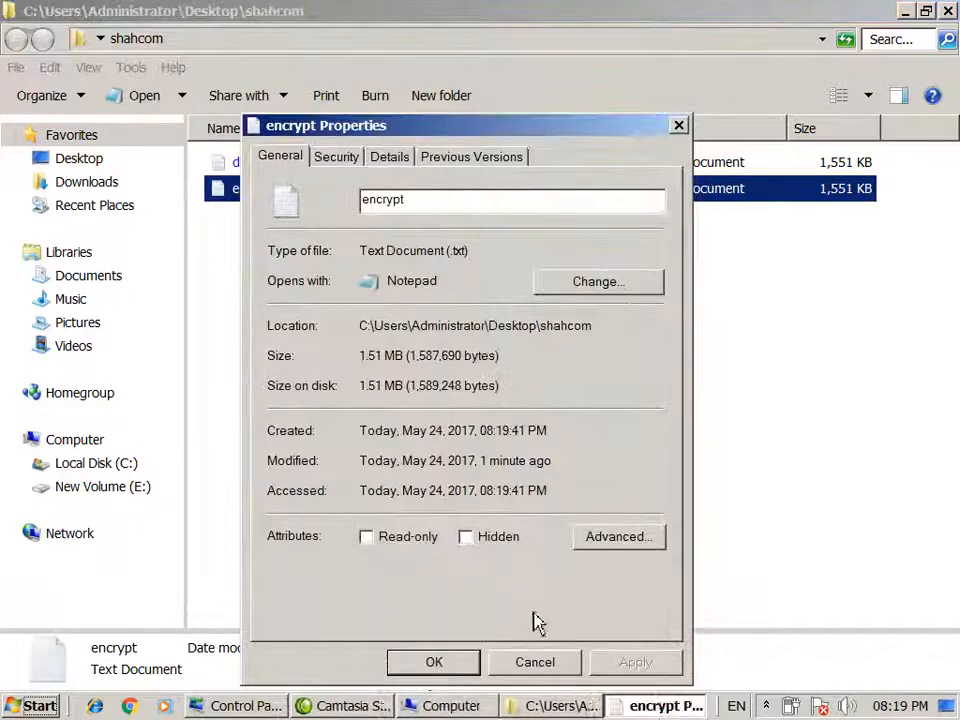
pyautogui.click(612, 542)
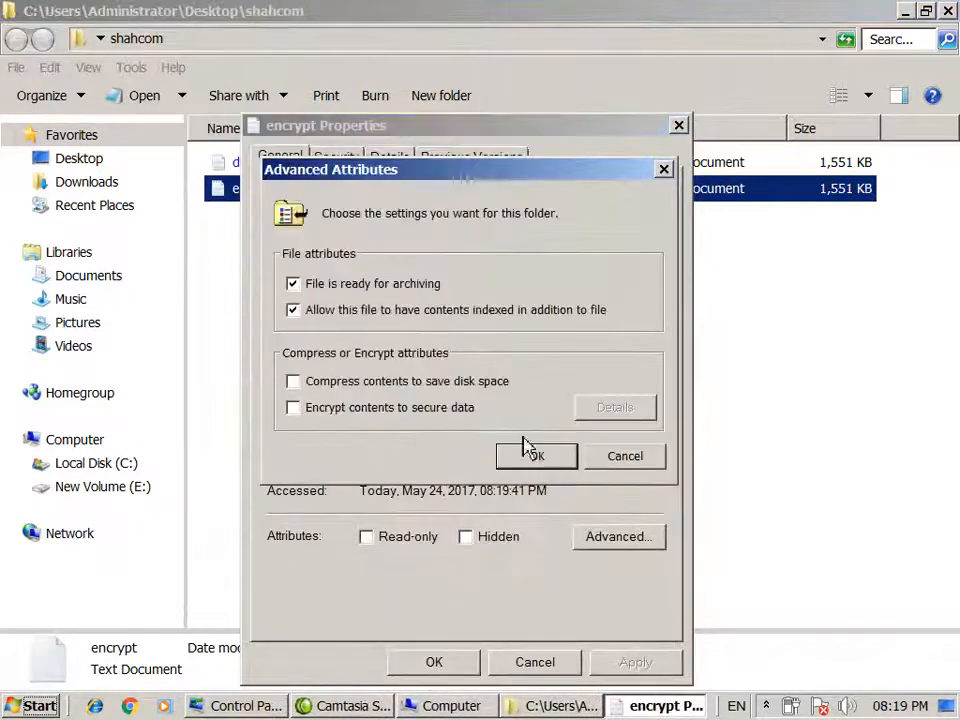
pyautogui.click(333, 415)
pyautogui.click(536, 456)
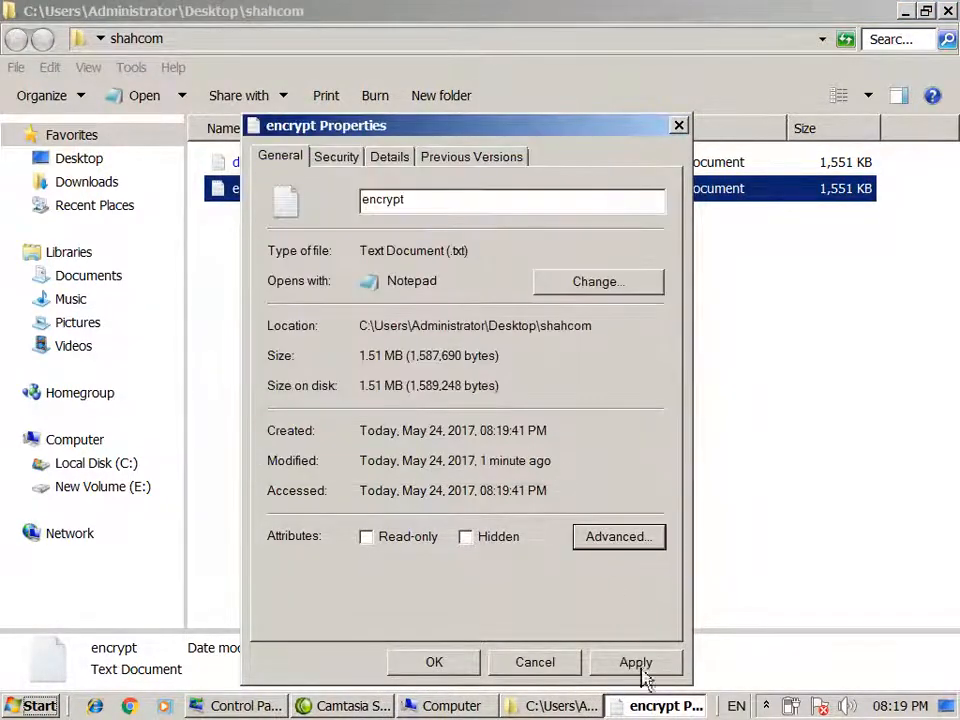
pyautogui.click(636, 662)
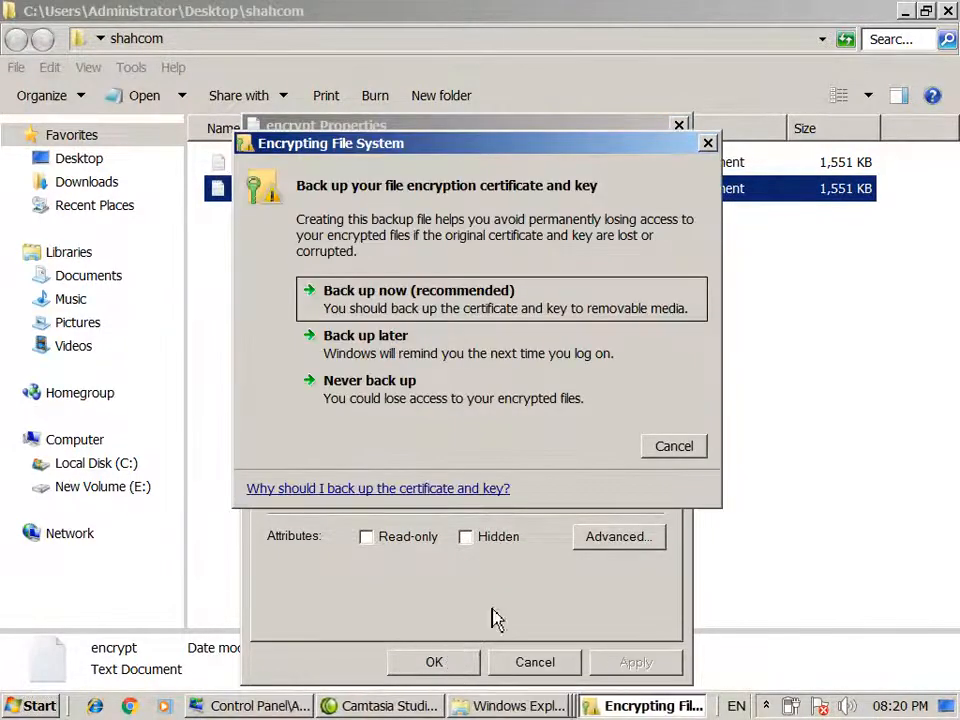
pyautogui.click(708, 145)
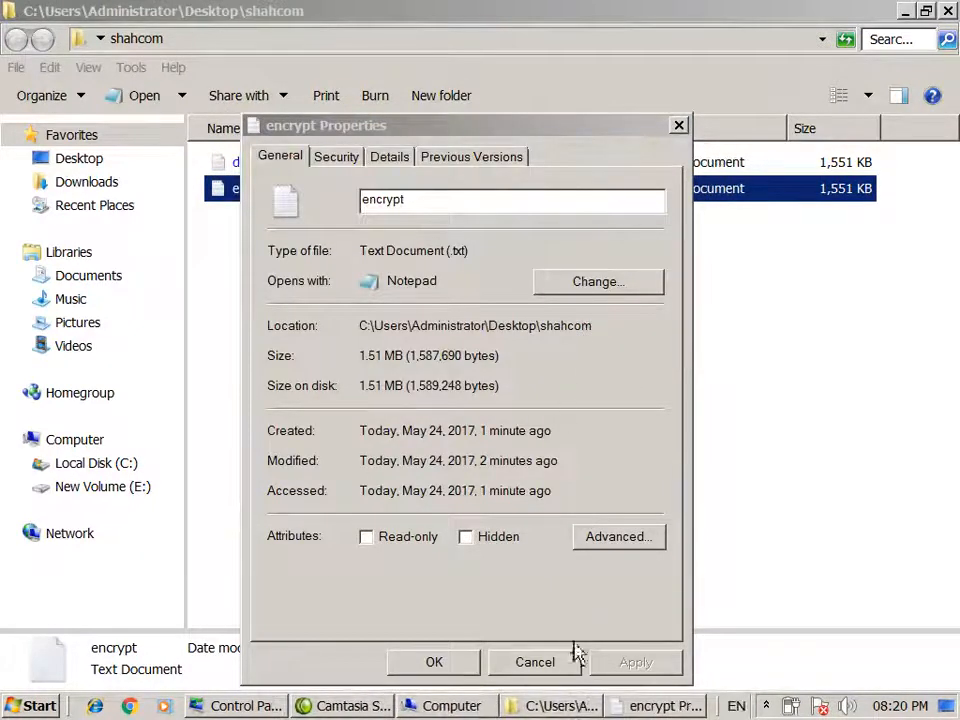
pyautogui.click(434, 662)
pyautogui.click(367, 401)
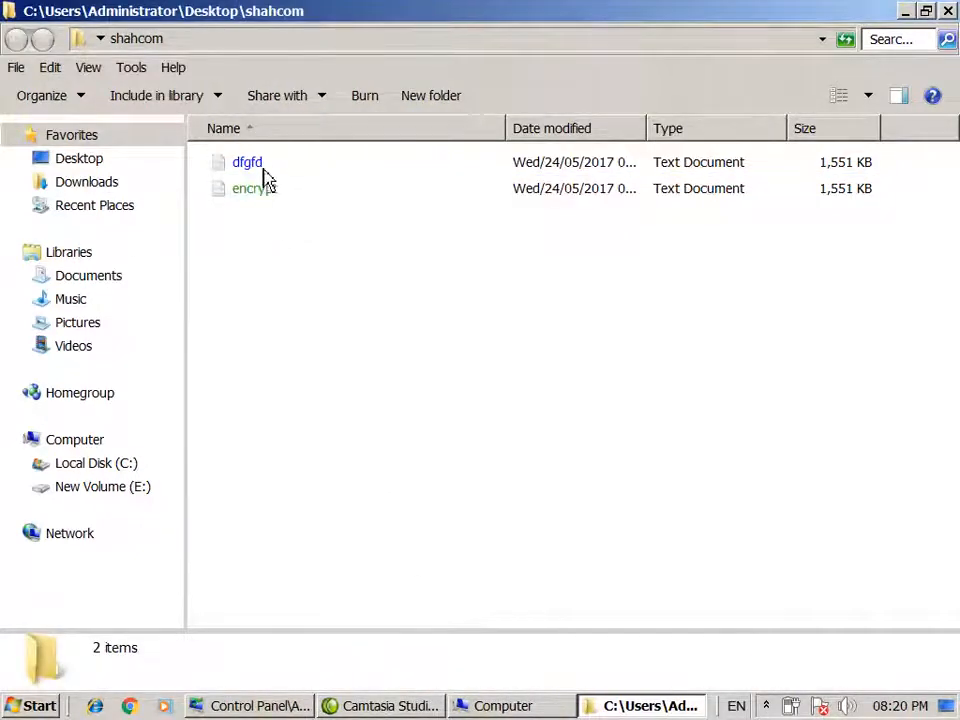
# Reopen the advanced folder view settings beside the file list, disable showing encrypted or compressed NTFS files in color, and apply it
pyautogui.click(132, 70)
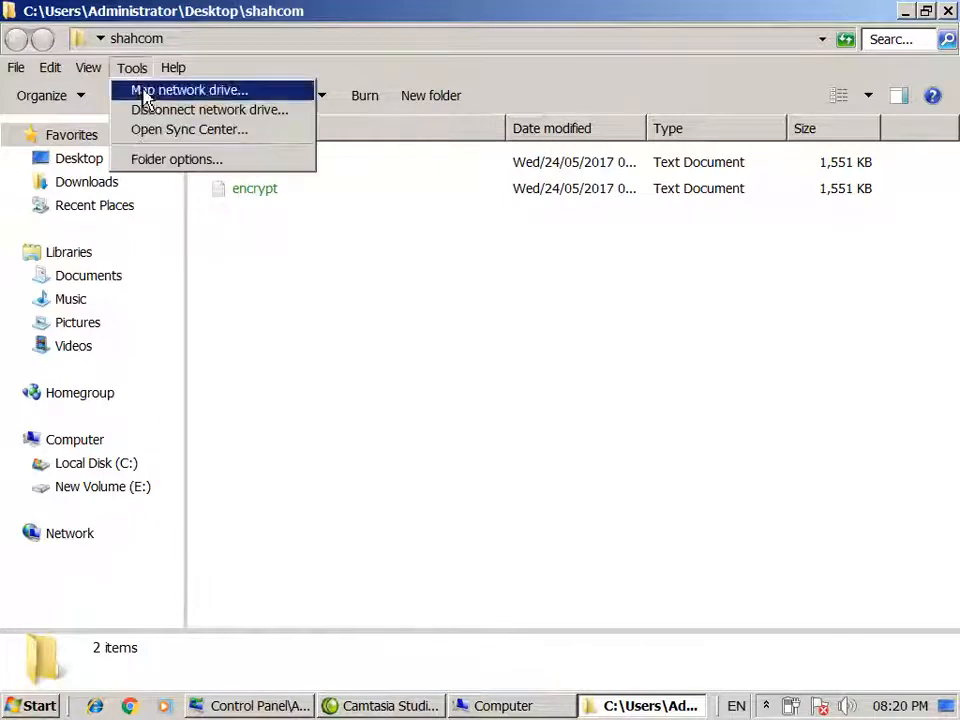
pyautogui.click(145, 162)
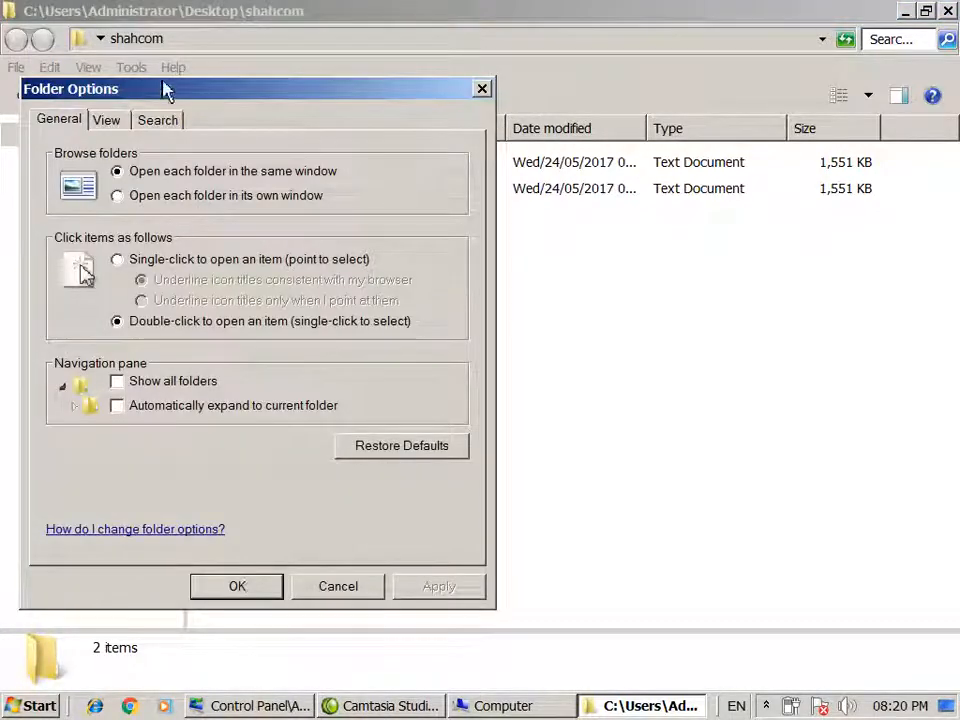
pyautogui.moveTo(328, 92); pyautogui.dragTo(760, 218)
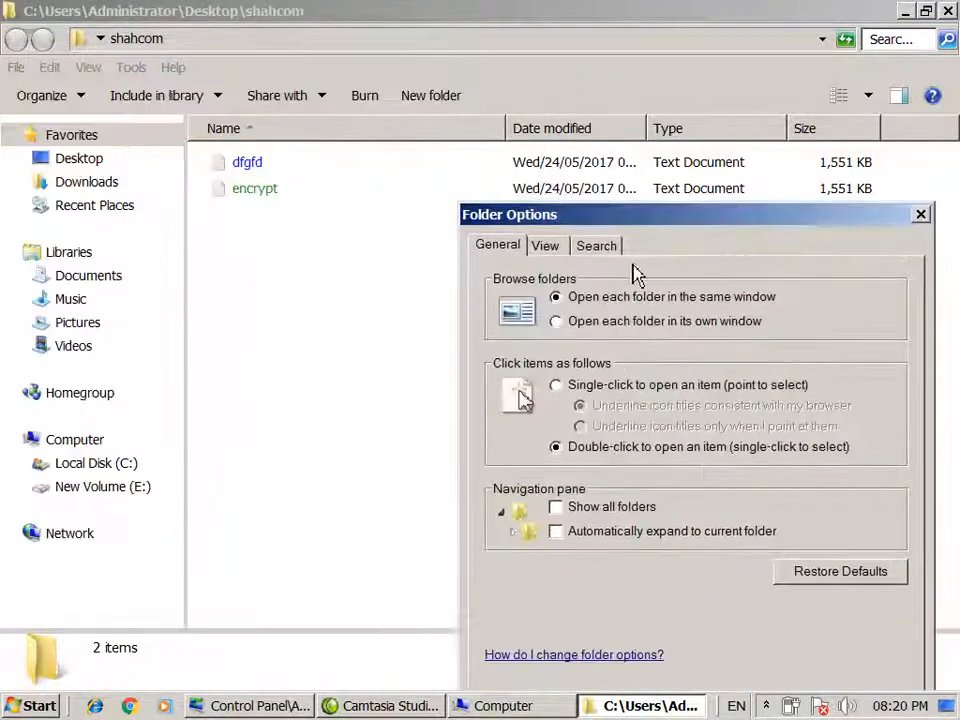
pyautogui.click(544, 246)
pyautogui.moveTo(540, 219); pyautogui.dragTo(542, 109)
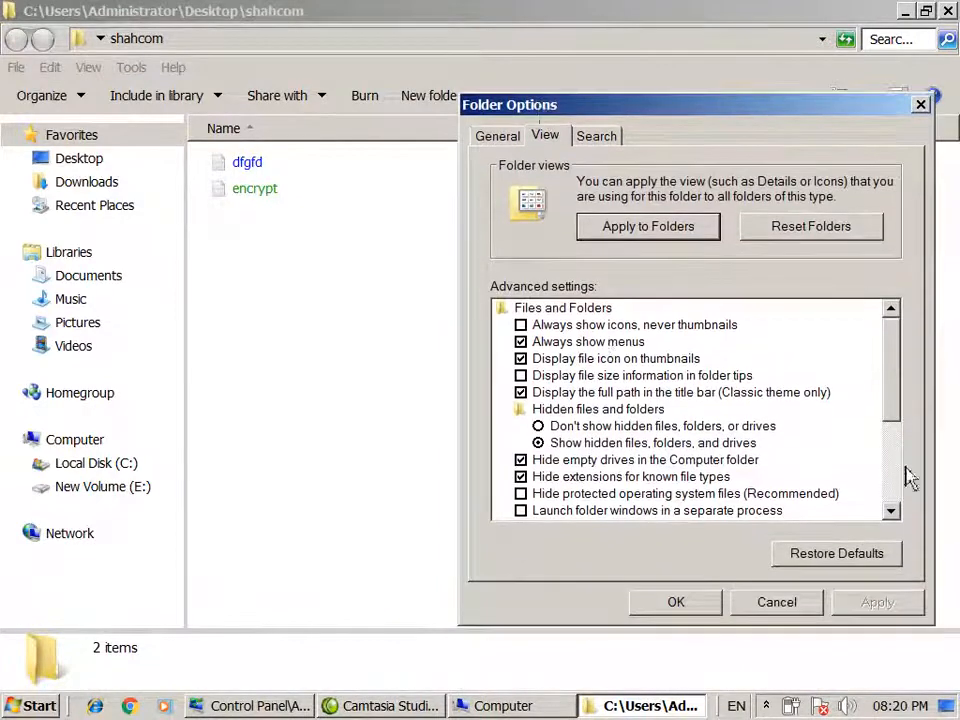
pyautogui.moveTo(892, 420); pyautogui.dragTo(889, 448)
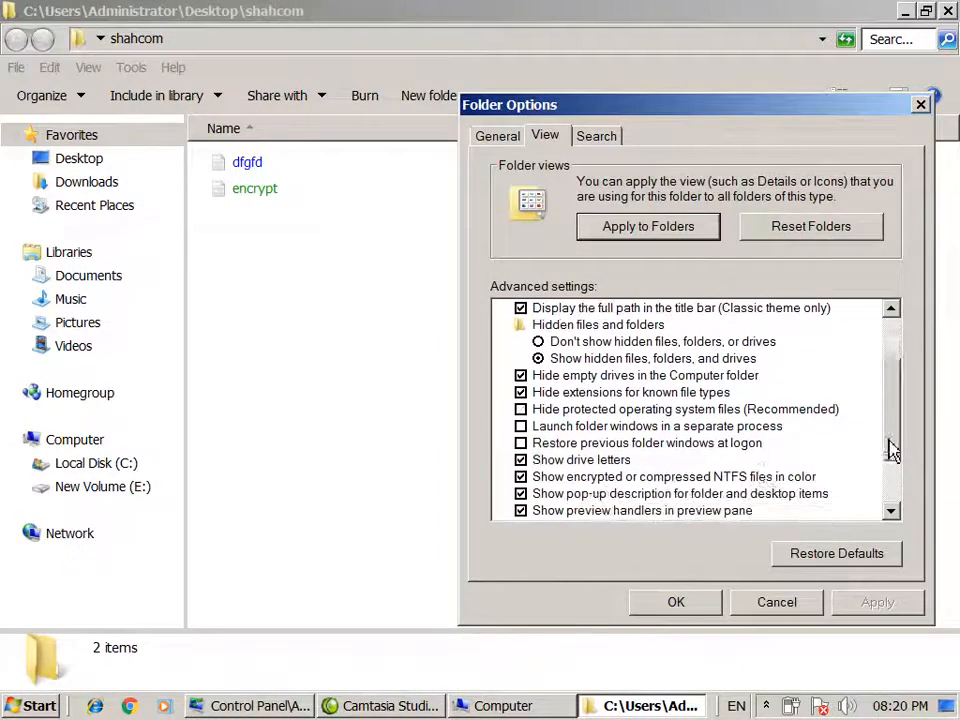
pyautogui.click(533, 478)
pyautogui.click(872, 604)
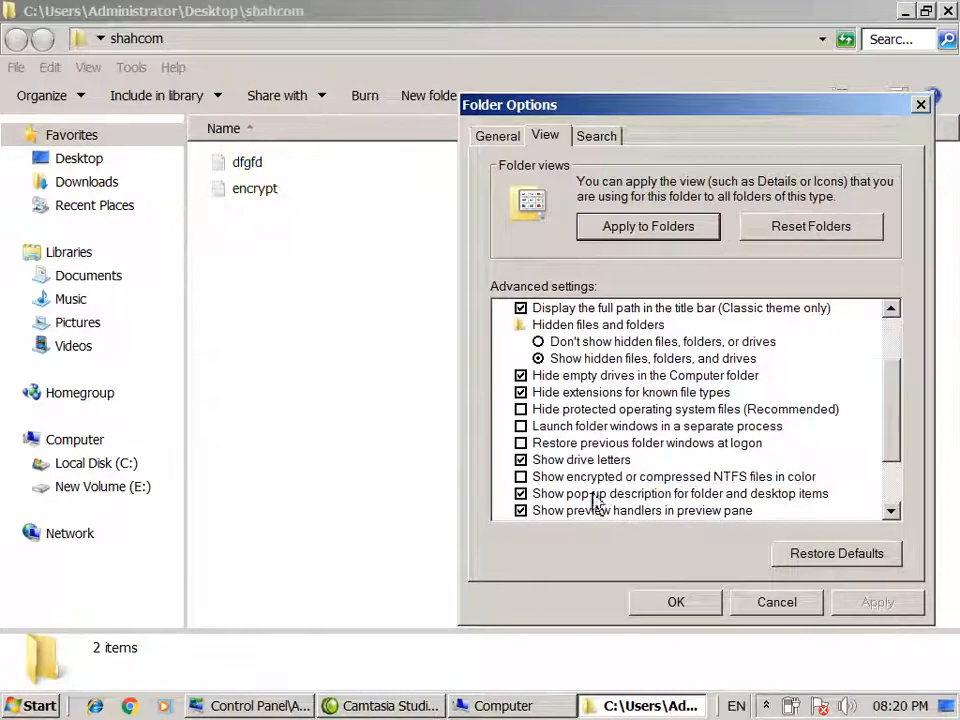
# Turn showing encrypted or compressed NTFS files in color back on, apply it, close Folder Options, and select the dfgfd file
pyautogui.click(521, 477)
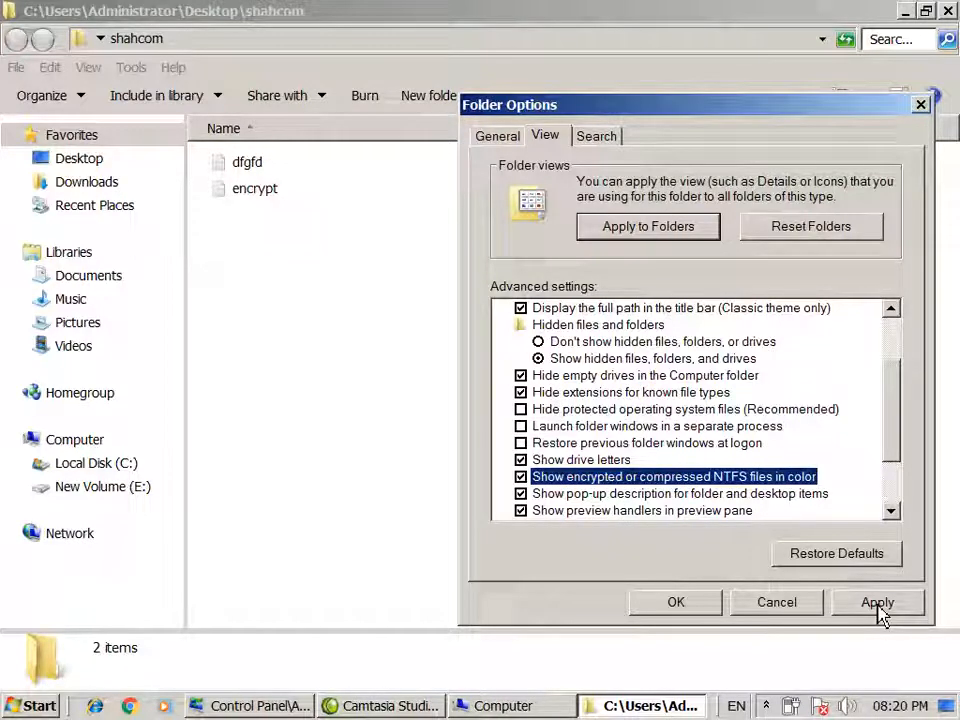
pyautogui.click(877, 604)
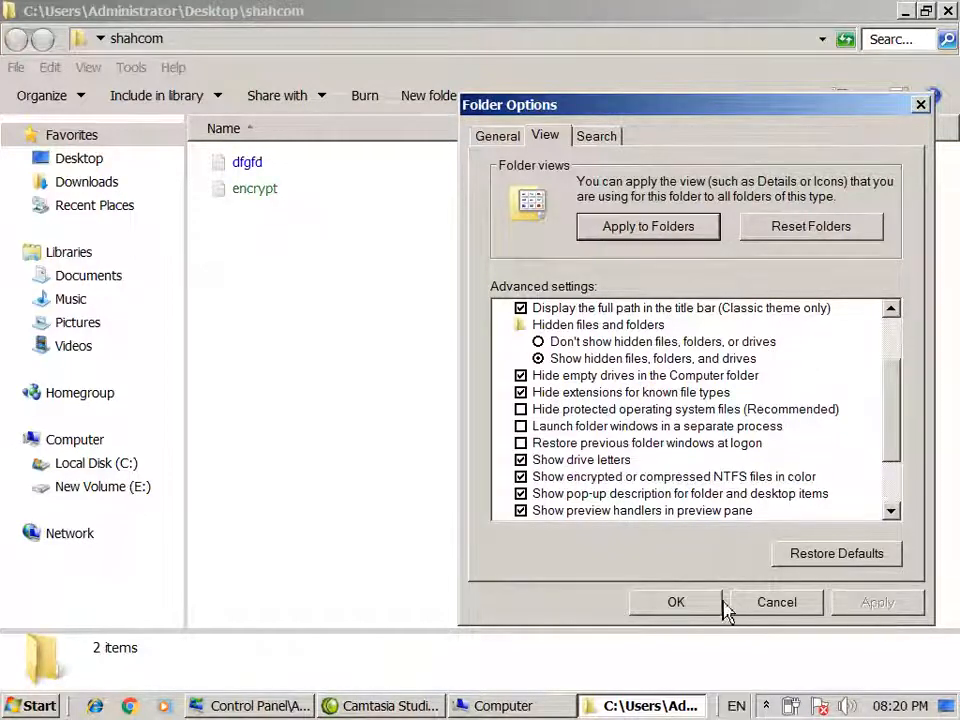
pyautogui.click(695, 607)
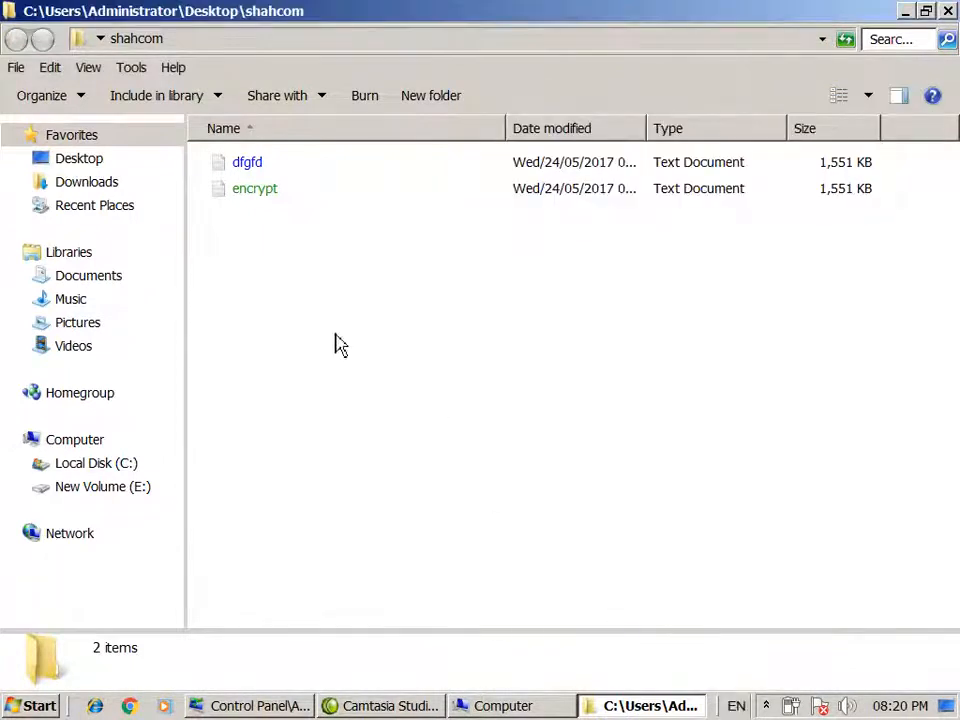
pyautogui.click(258, 165)
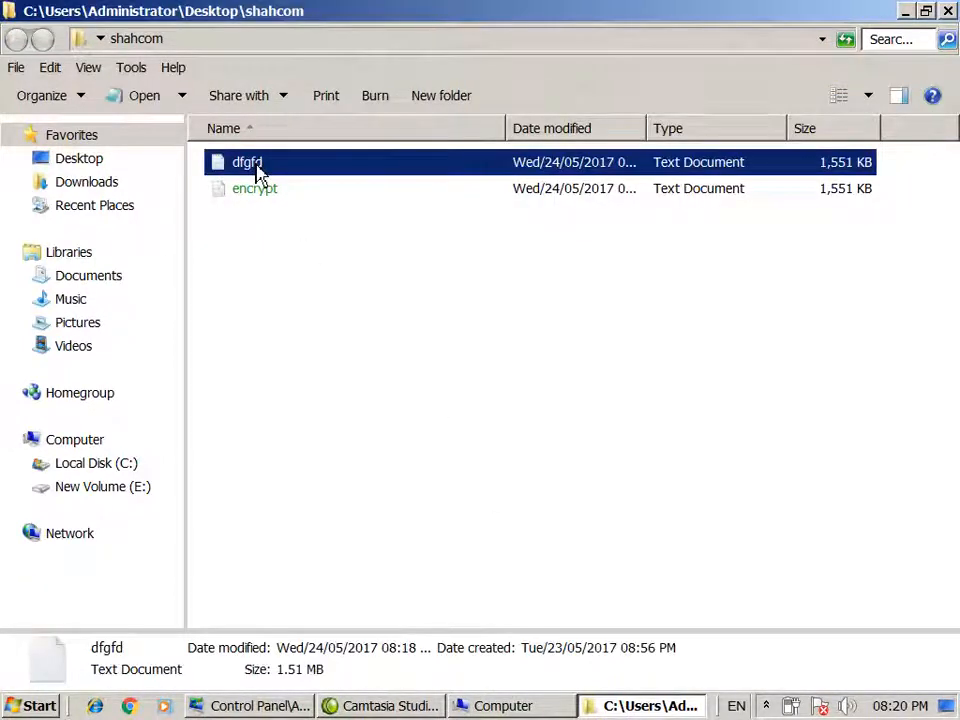
# Check the size on disk of the compressed dfgfd file in its properties, then close them without changes
pyautogui.rightClick(258, 170)
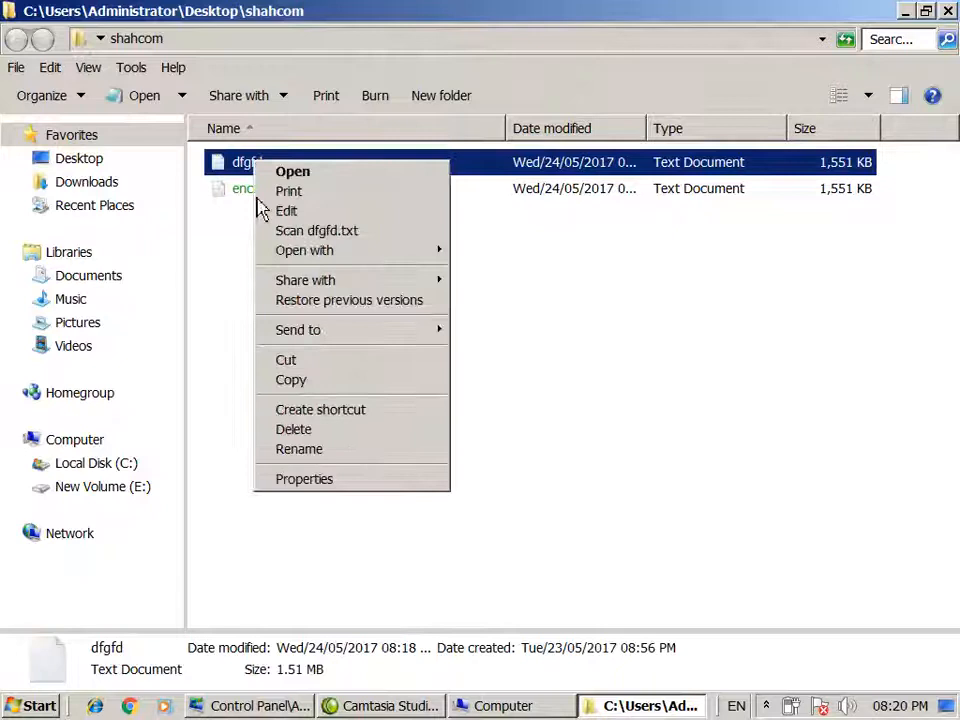
pyautogui.click(328, 478)
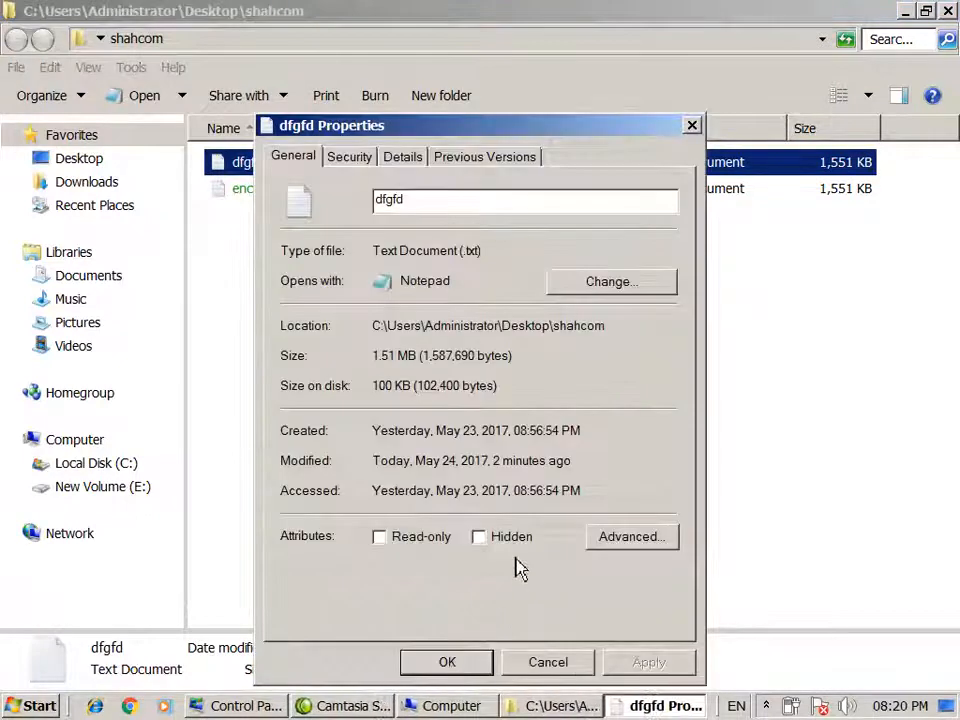
pyautogui.moveTo(375, 387); pyautogui.dragTo(424, 388)
pyautogui.click(432, 393)
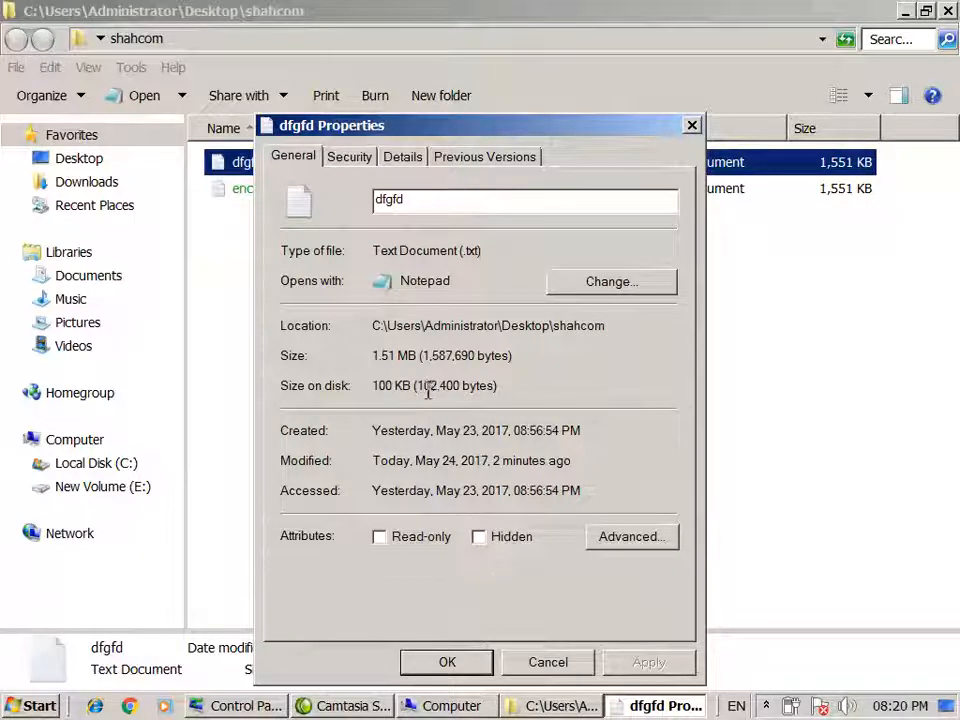
pyautogui.click(546, 662)
pyautogui.click(377, 377)
# Turn off compressing contents to save disk space in the dfgfd file's advanced attributes, apply it, and close its properties
pyautogui.click(262, 172)
pyautogui.rightClick(262, 172)
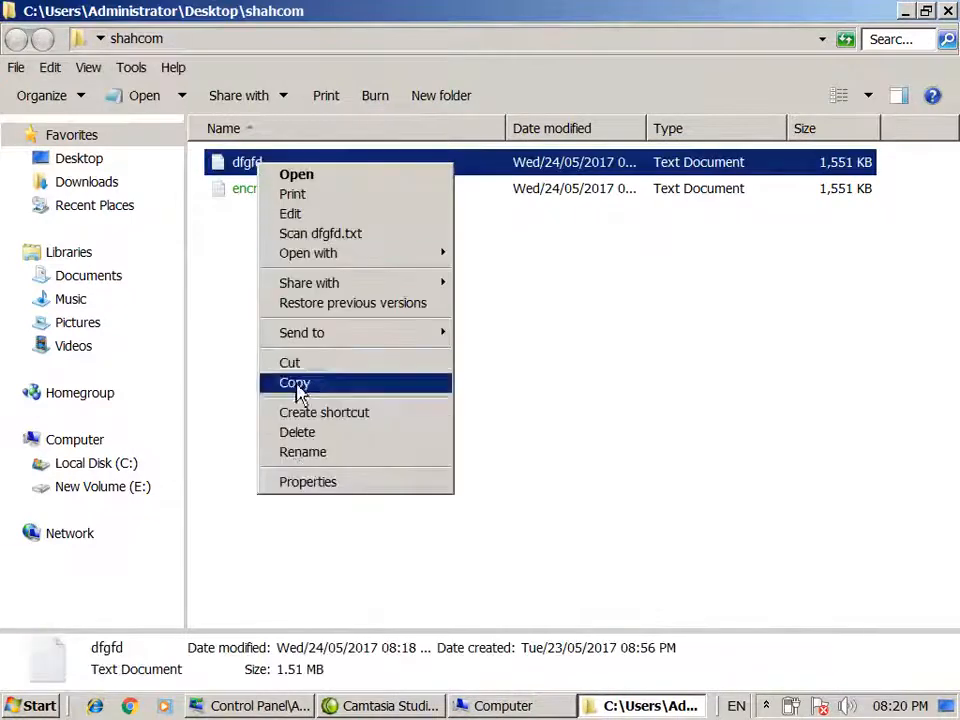
pyautogui.click(300, 482)
pyautogui.click(595, 540)
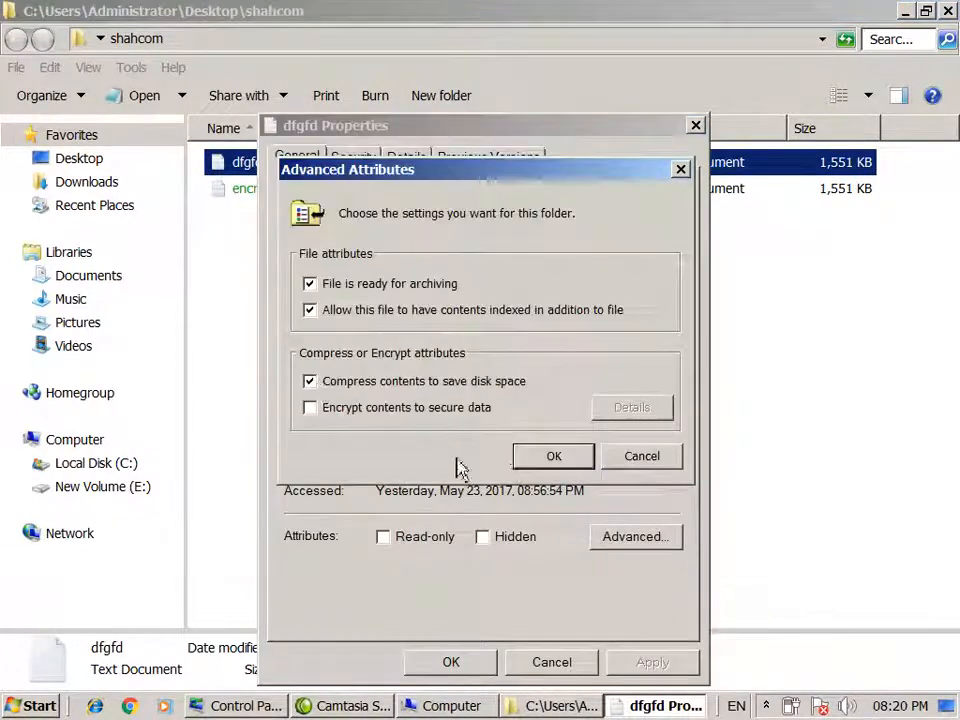
pyautogui.click(309, 381)
pyautogui.click(553, 456)
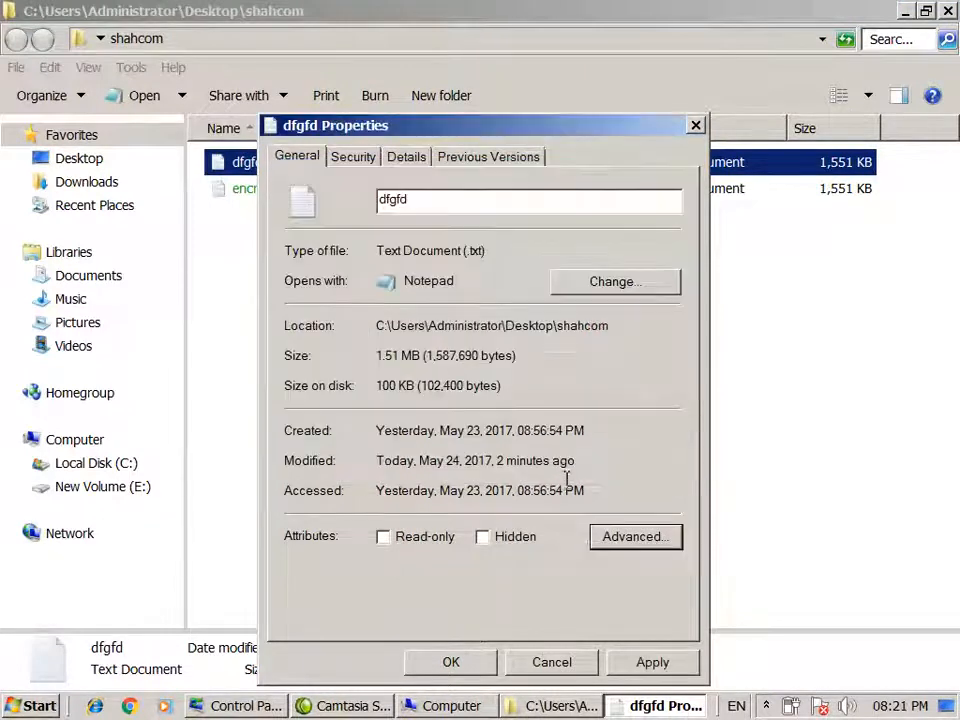
pyautogui.click(625, 660)
pyautogui.click(470, 664)
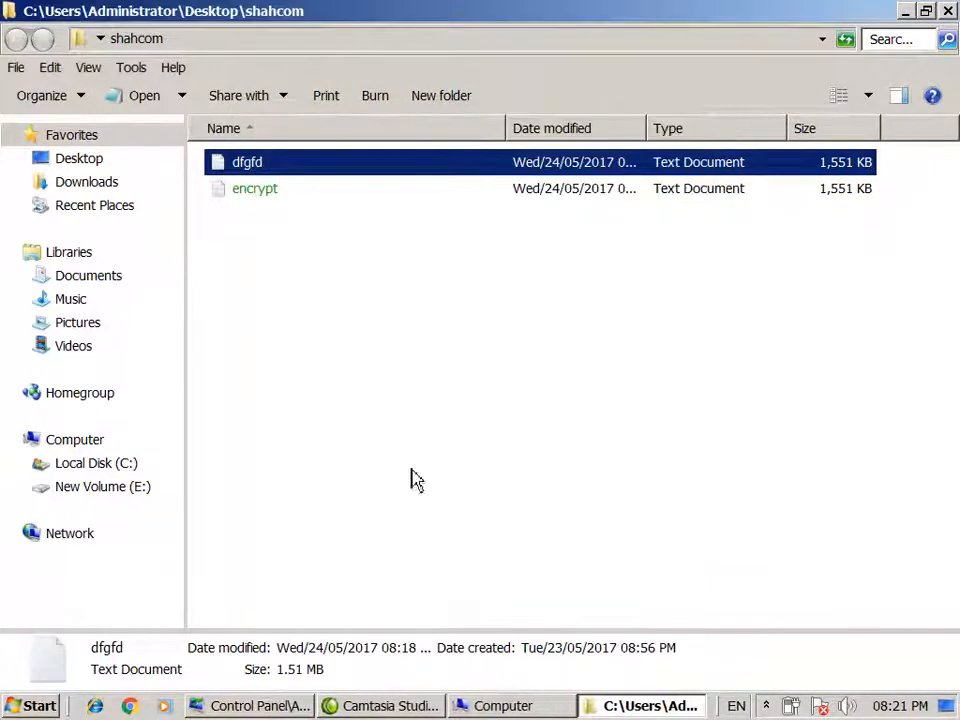
# Reopen the dfgfd file's properties to compare its size with its size on disk, then close them
pyautogui.click(320, 247)
pyautogui.click(264, 170)
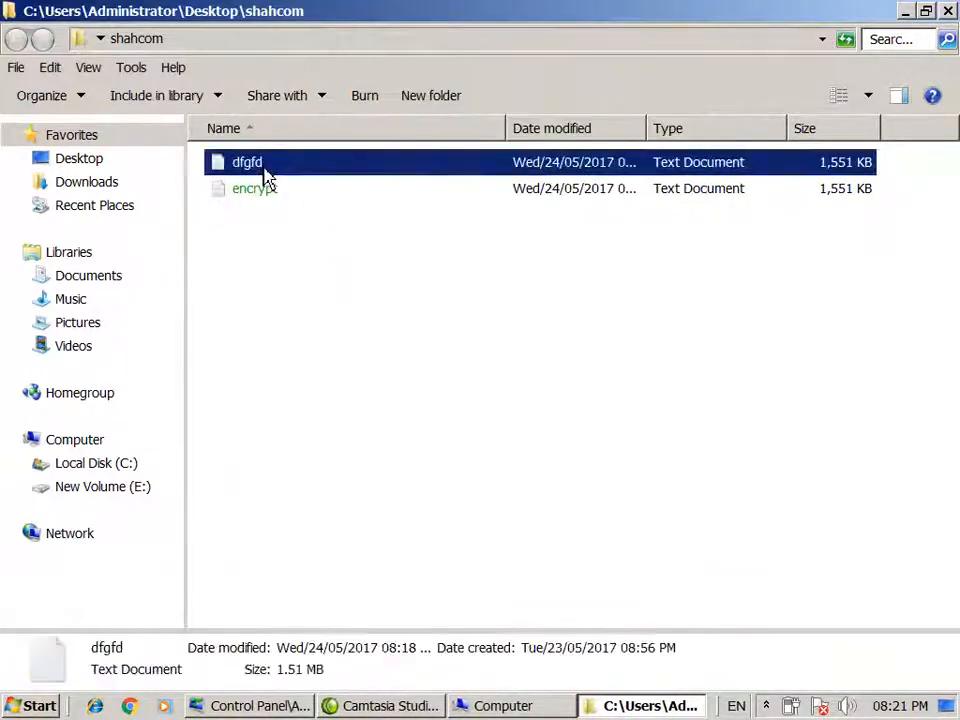
pyautogui.rightClick(262, 167)
pyautogui.click(341, 485)
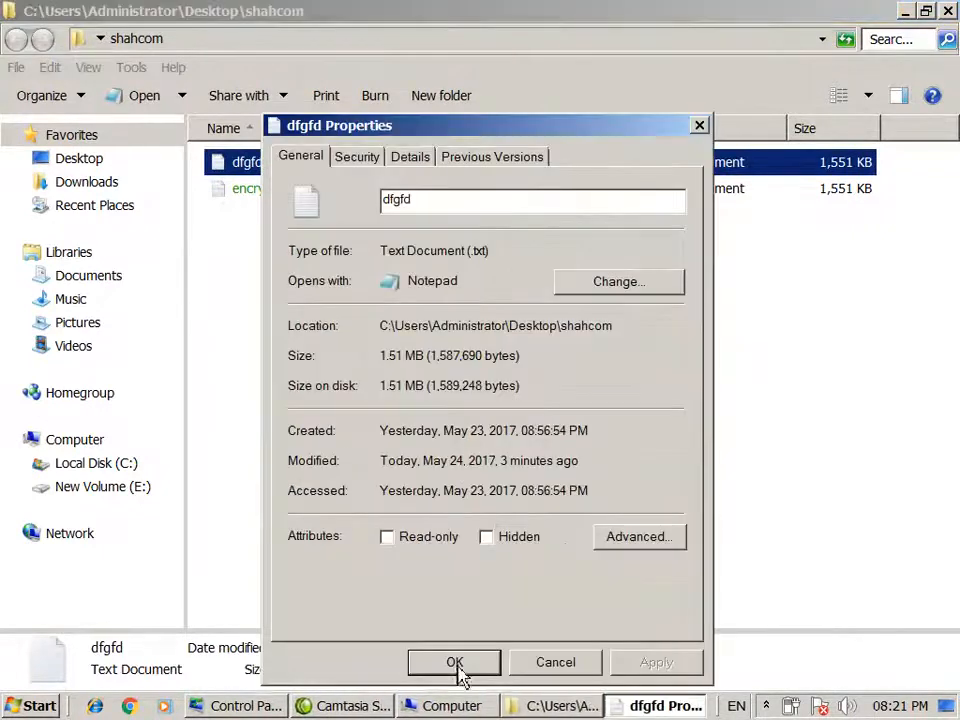
pyautogui.moveTo(381, 361); pyautogui.dragTo(432, 363)
pyautogui.click(425, 386)
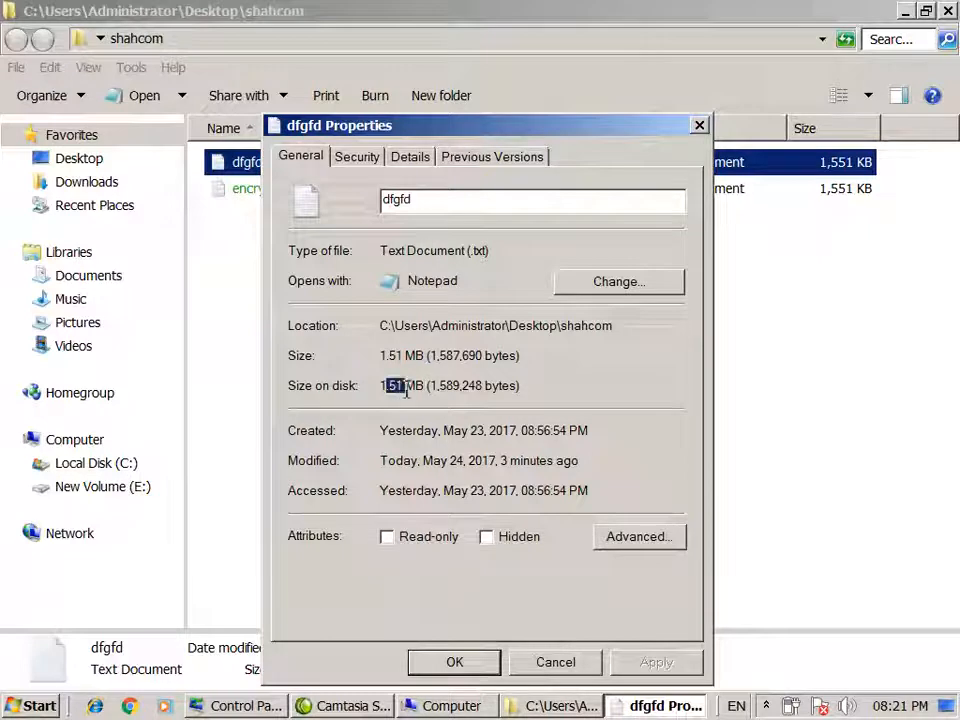
pyautogui.click(454, 662)
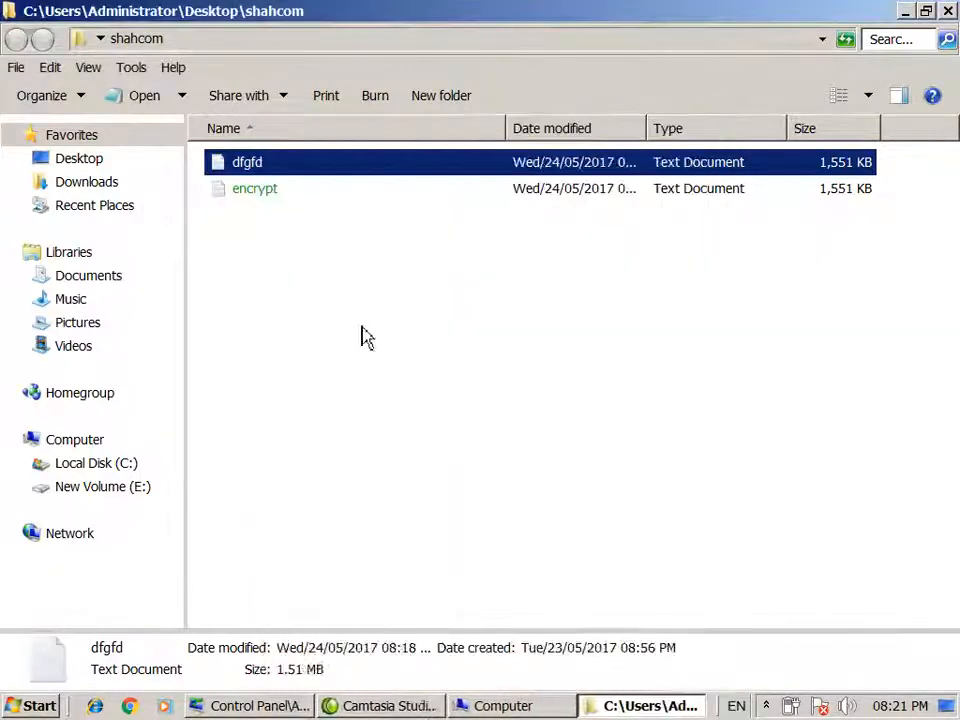
# Open Folder Options, view the pop-up descriptions of the desktop items, and return to the advanced view settings
pyautogui.click(360, 336)
pyautogui.click(132, 68)
pyautogui.click(155, 160)
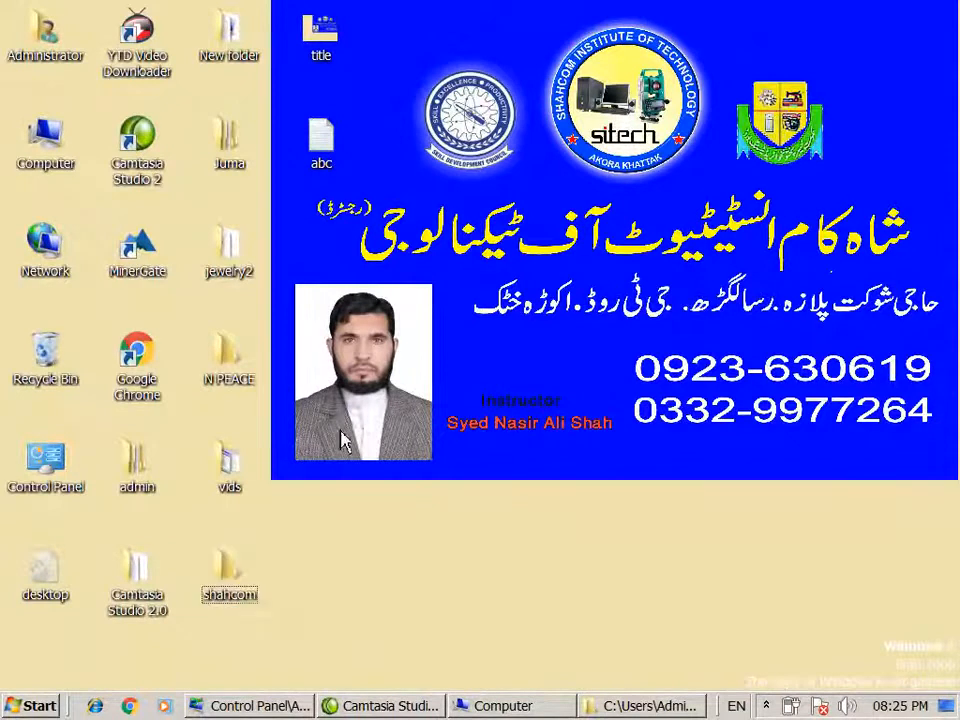
pyautogui.click(270, 572)
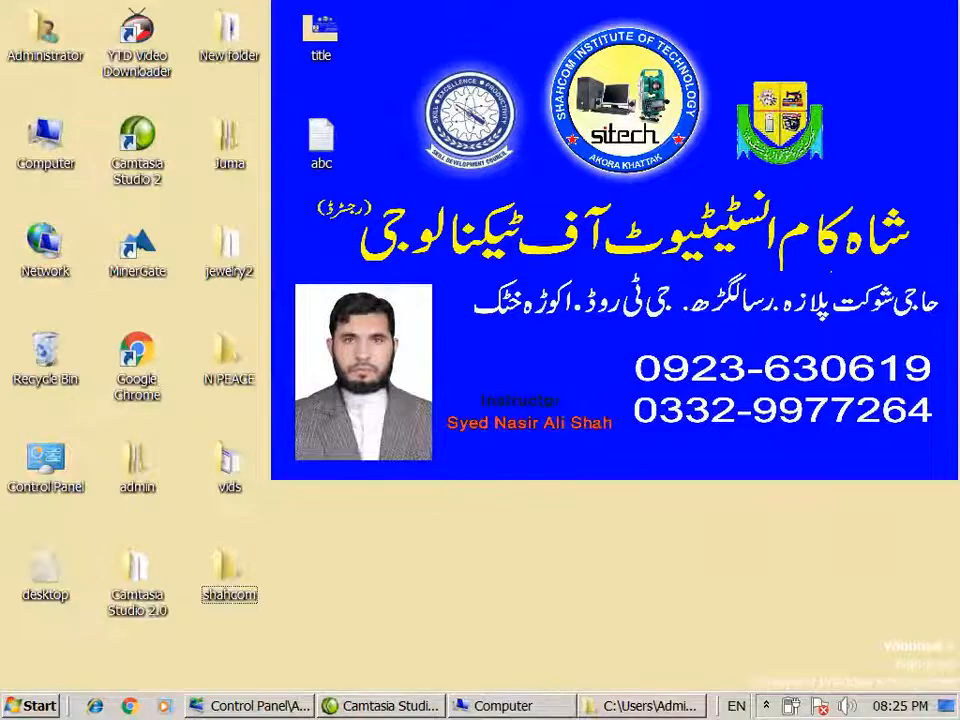
pyautogui.click(639, 712)
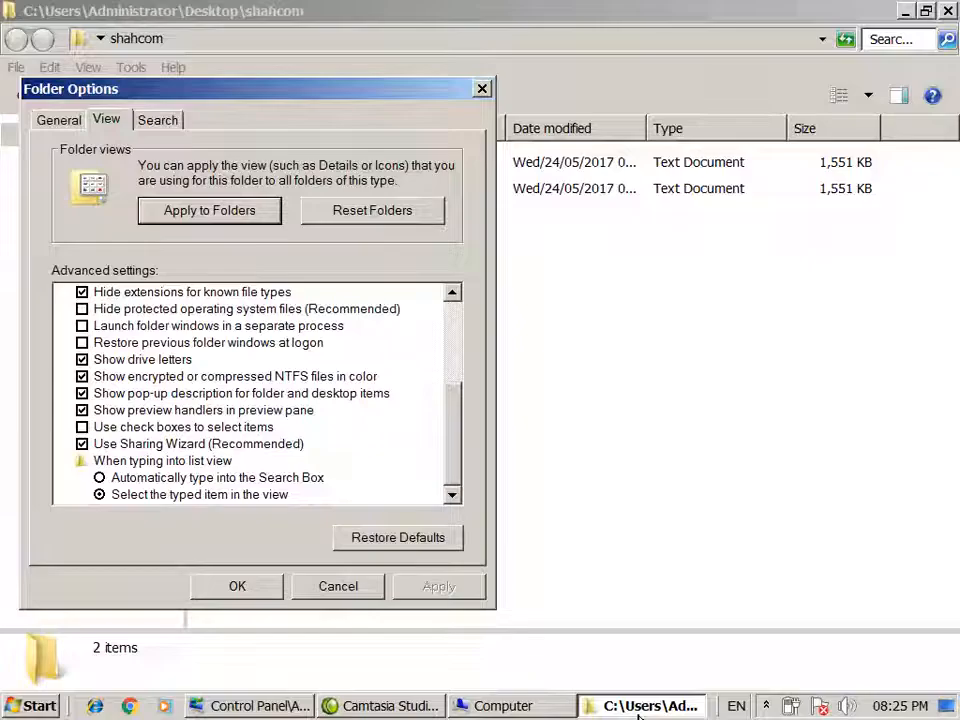
# Disable showing pop-up descriptions for folder and desktop items, apply it, check the desktop icons, and close Folder Options
pyautogui.click(83, 410)
pyautogui.click(82, 393)
pyautogui.click(418, 590)
pyautogui.press('super+d')
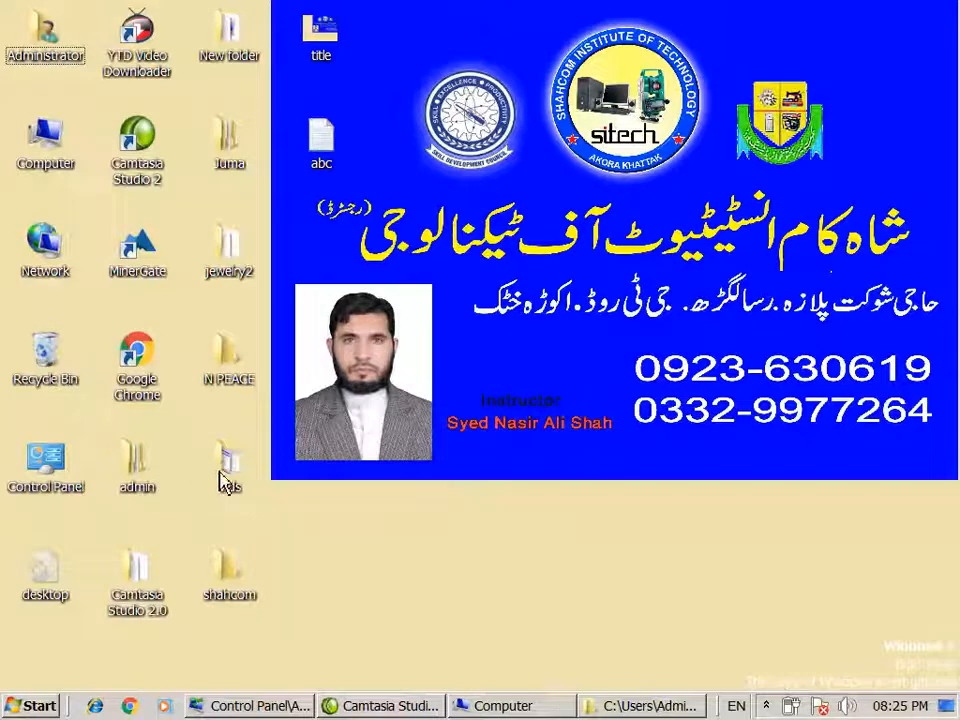
pyautogui.click(660, 705)
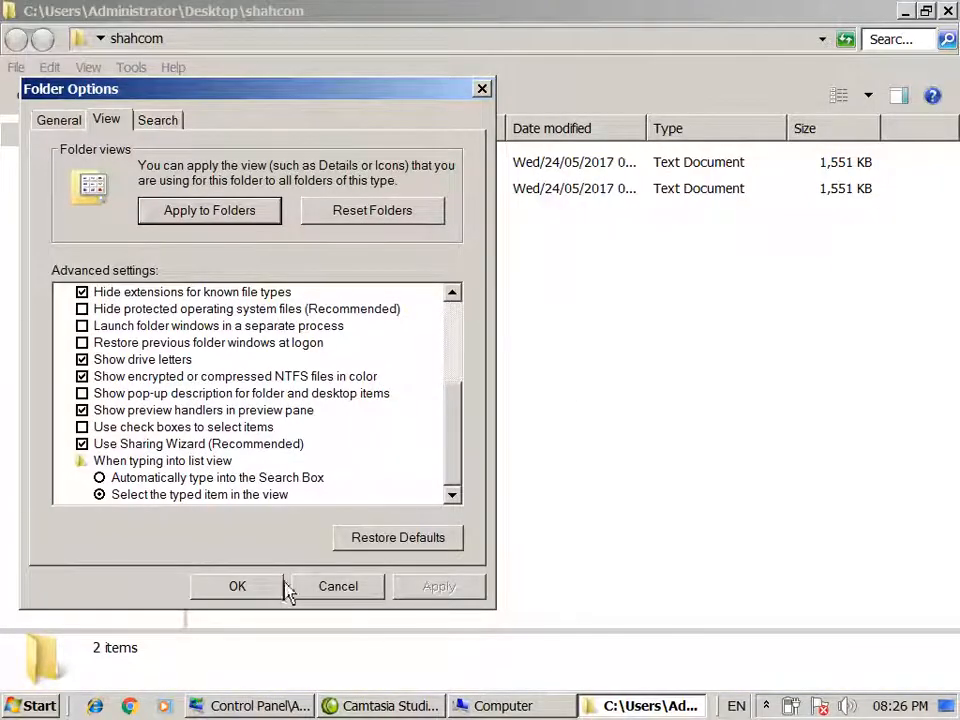
pyautogui.click(282, 586)
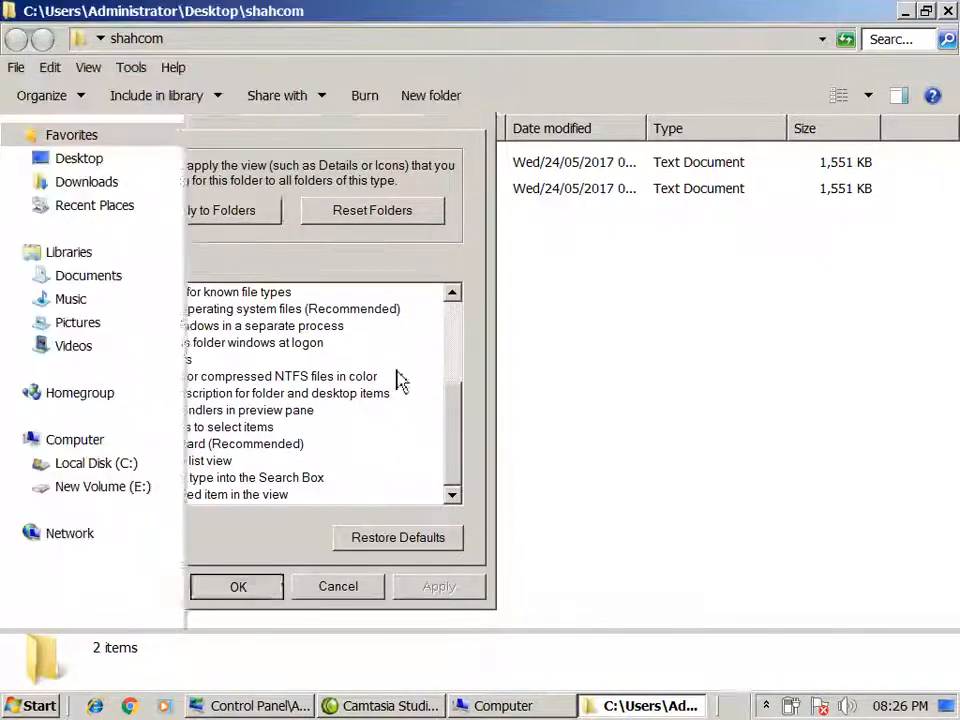
# Preview the encrypt file's contents in the preview pane and widen the pane
pyautogui.click(265, 200)
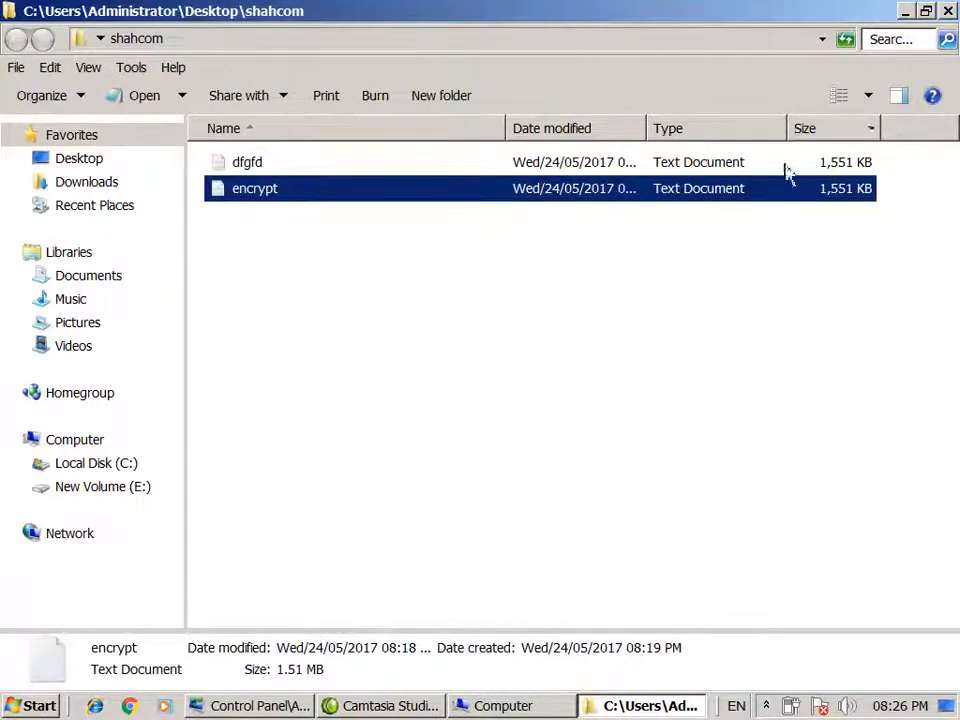
pyautogui.click(899, 113)
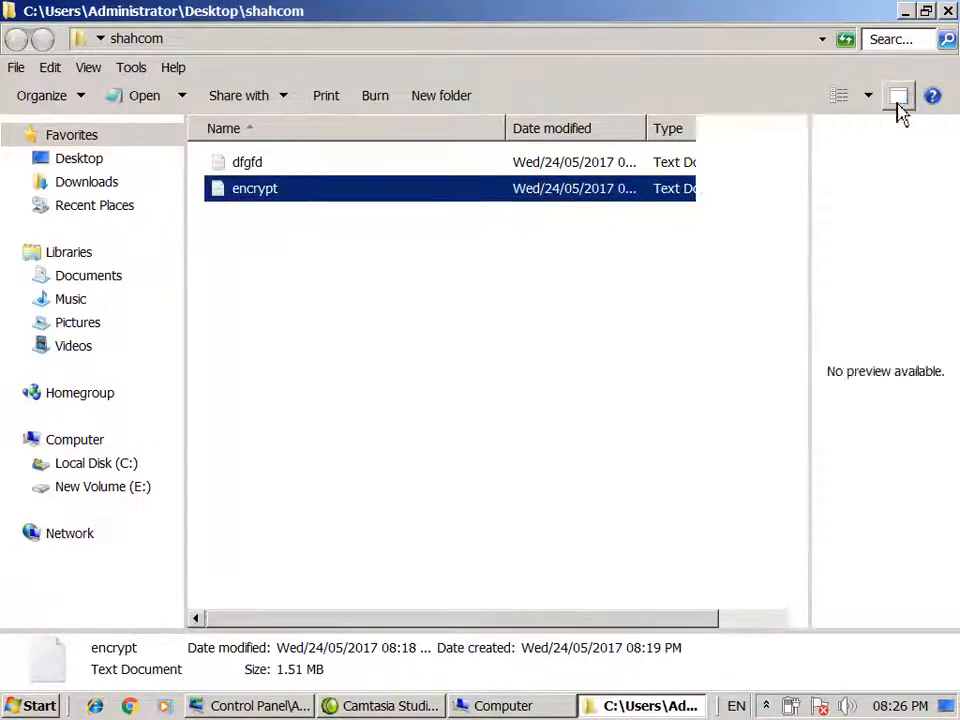
pyautogui.moveTo(812, 222); pyautogui.dragTo(701, 249)
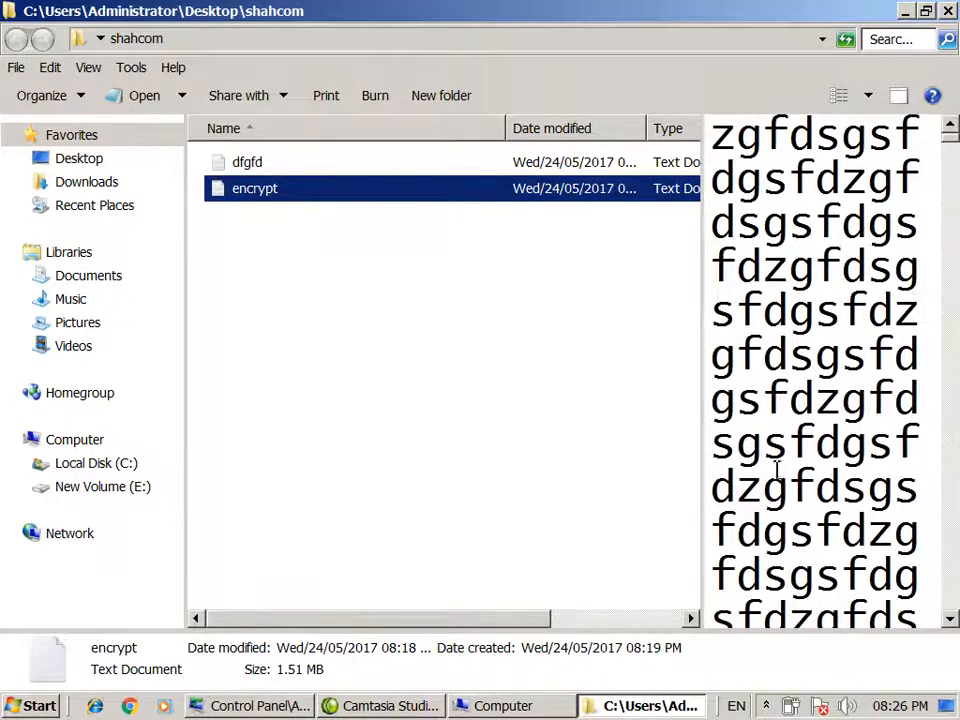
# Disable showing preview handlers in the preview pane through the advanced folder view settings, apply it, and close Folder Options
pyautogui.click(131, 68)
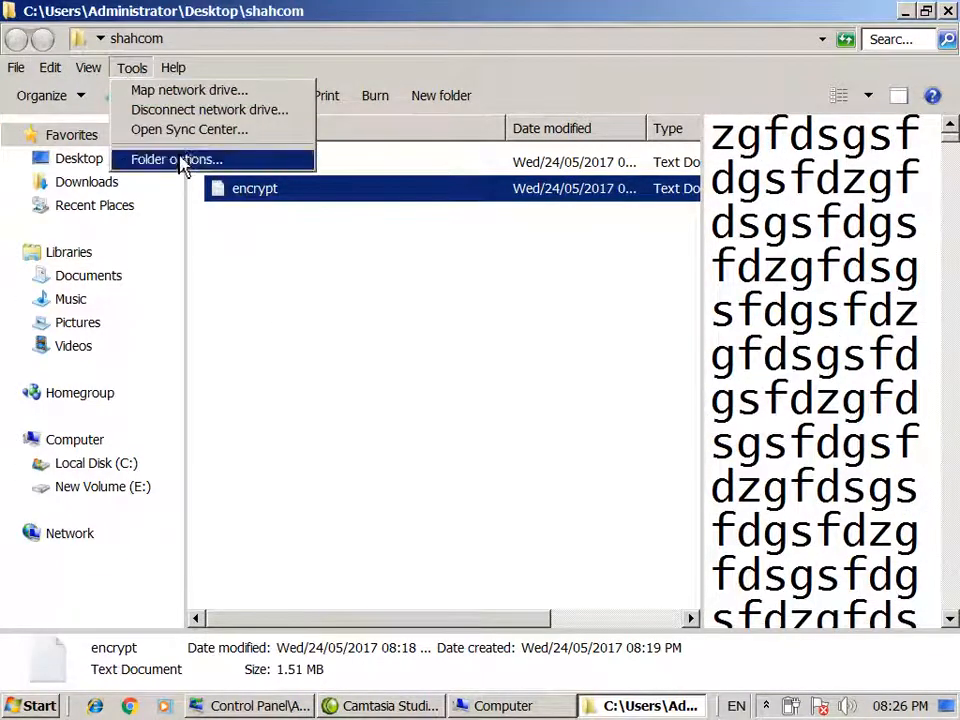
pyautogui.click(176, 159)
pyautogui.click(104, 119)
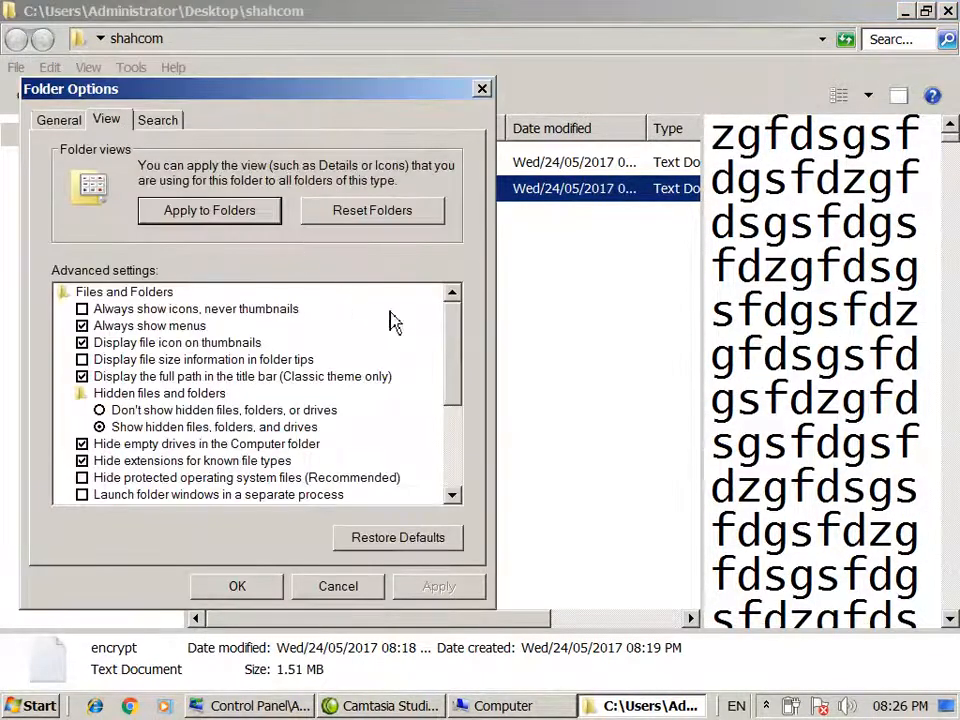
pyautogui.moveTo(454, 358); pyautogui.dragTo(454, 437)
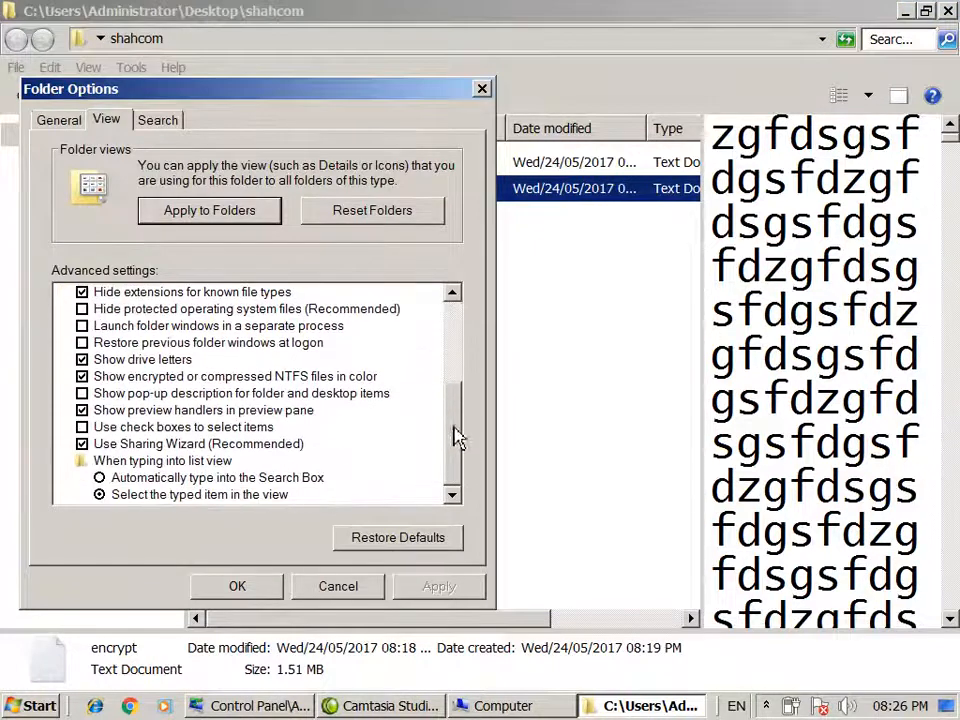
pyautogui.click(83, 412)
pyautogui.click(432, 588)
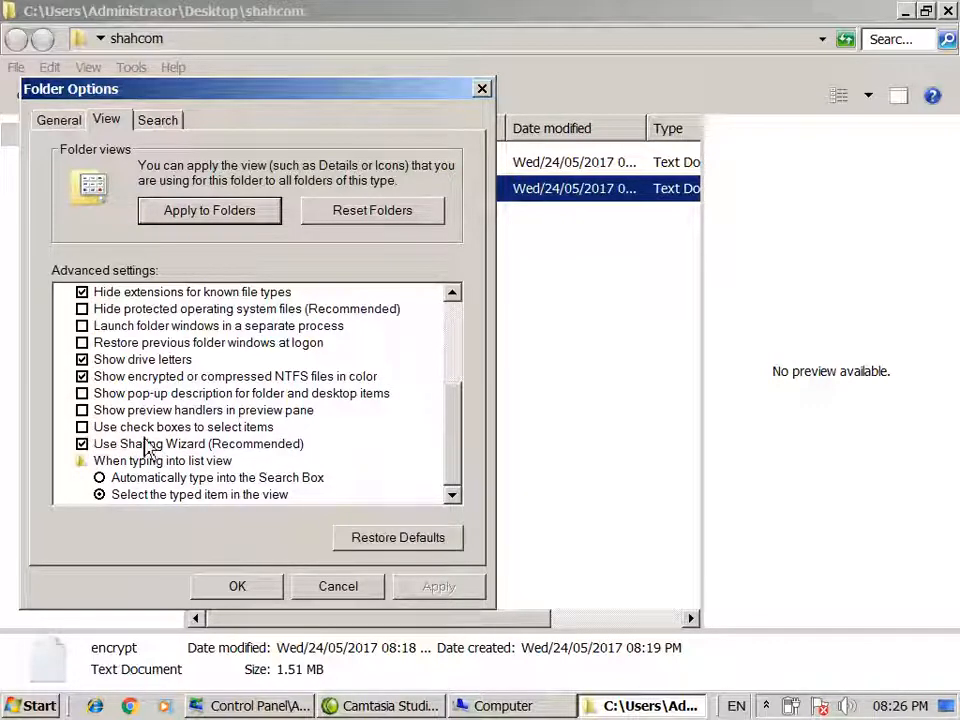
pyautogui.click(242, 588)
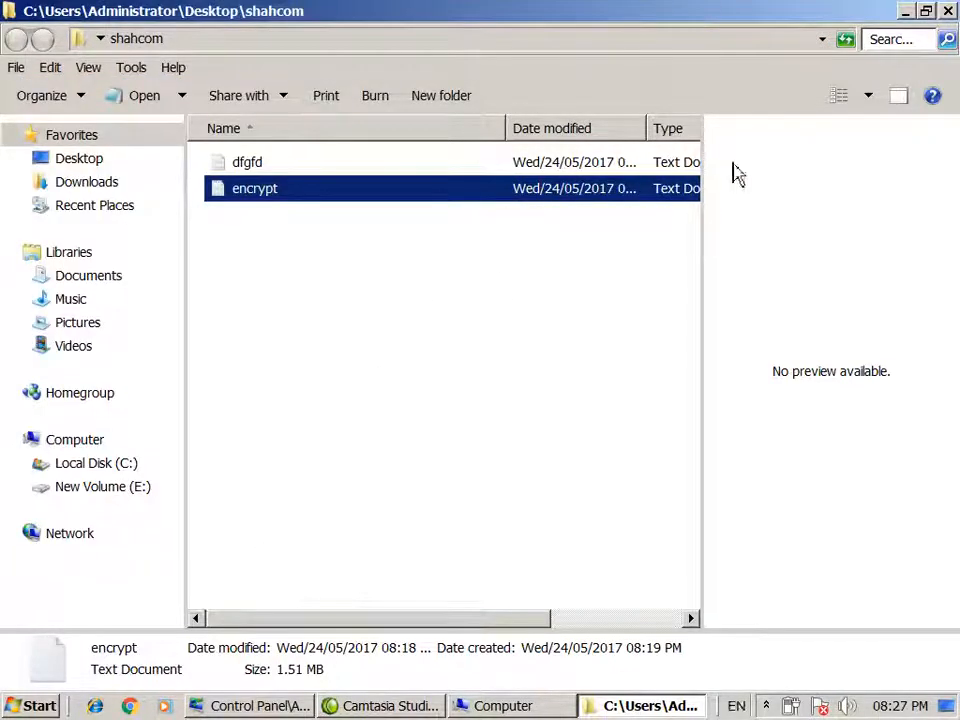
# Close the shahcom folder window, the remaining Folder Options dialog, and the Computer window
pyautogui.click(948, 11)
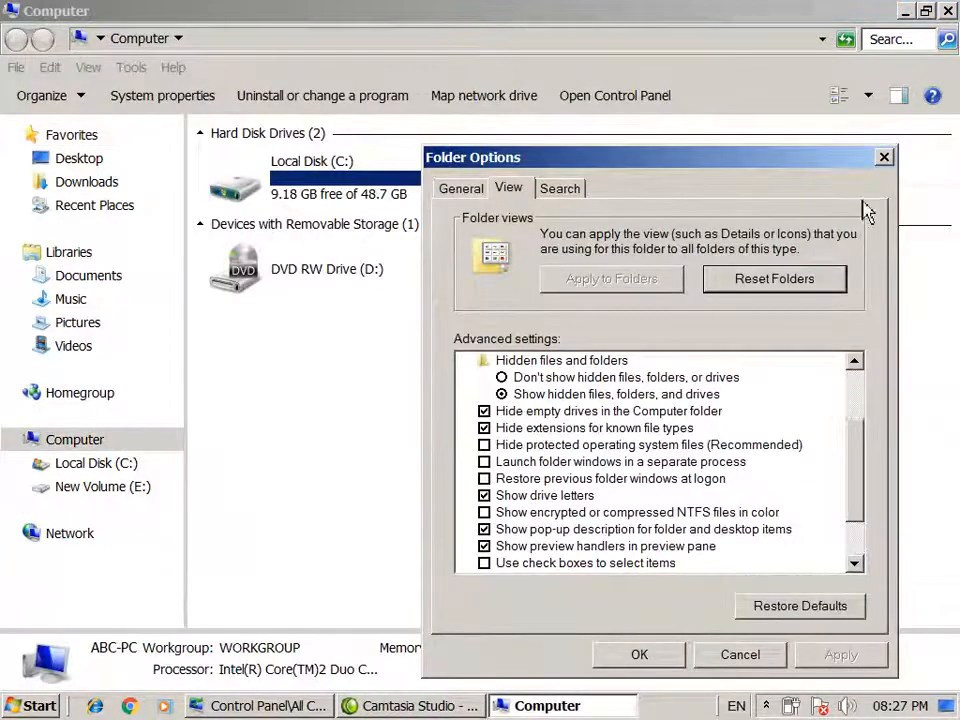
pyautogui.click(884, 157)
pyautogui.click(948, 11)
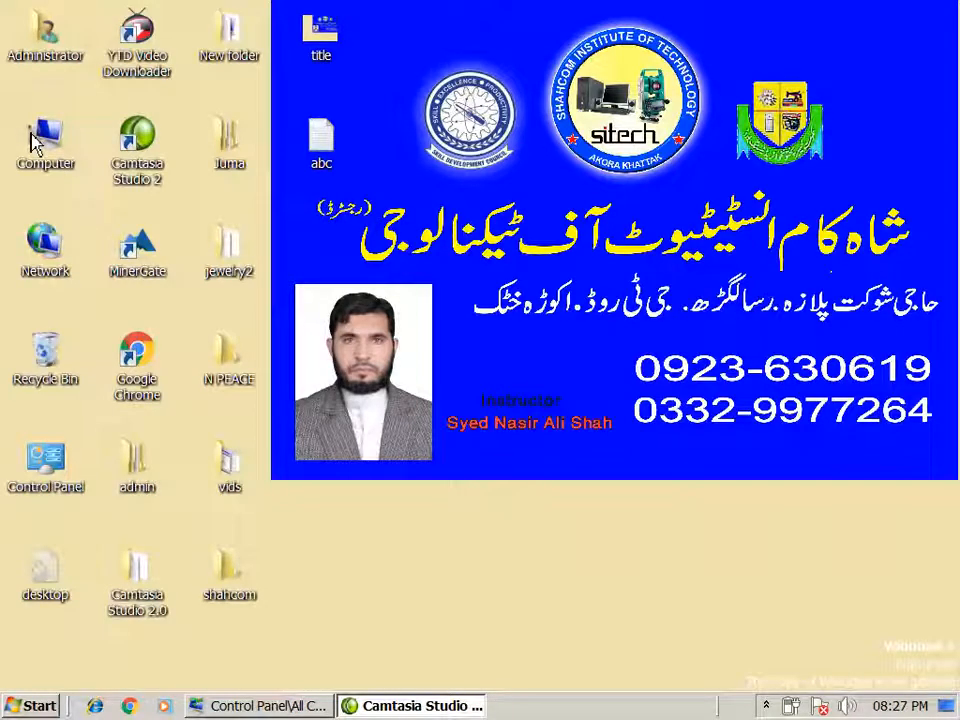
# Open Local Disk (C:) from Computer and hide the preview pane
pyautogui.doubleClick(42, 140)
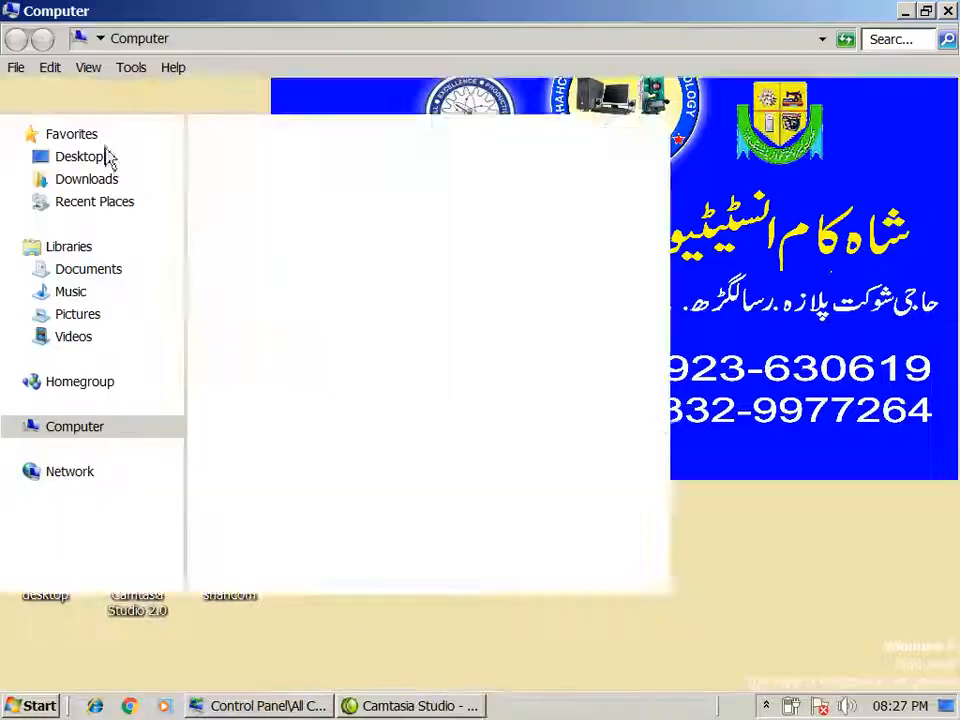
pyautogui.doubleClick(418, 189)
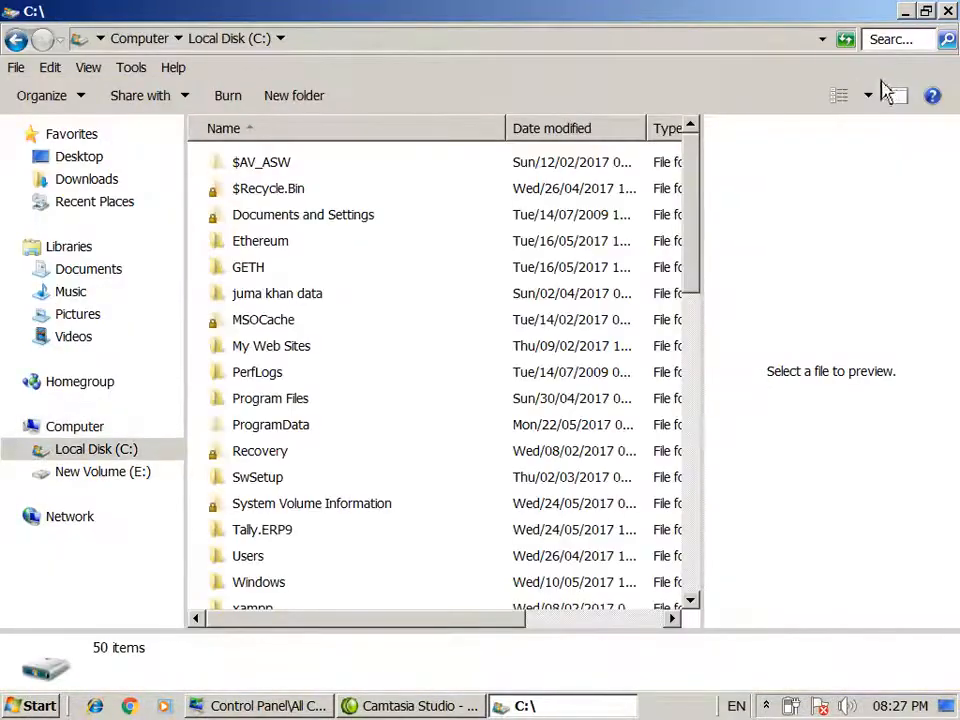
pyautogui.click(895, 96)
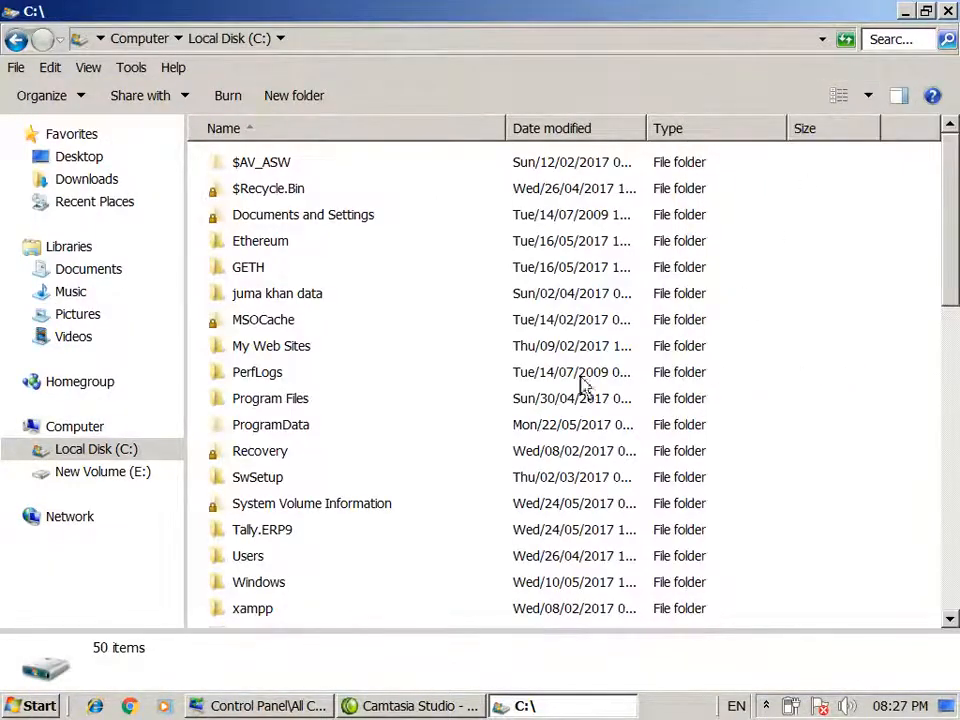
# Select five non-adjacent folders on C:, including ProgramData, SwSetup, Users and xampp, then clear that selection and select all items
pyautogui.click(281, 304)
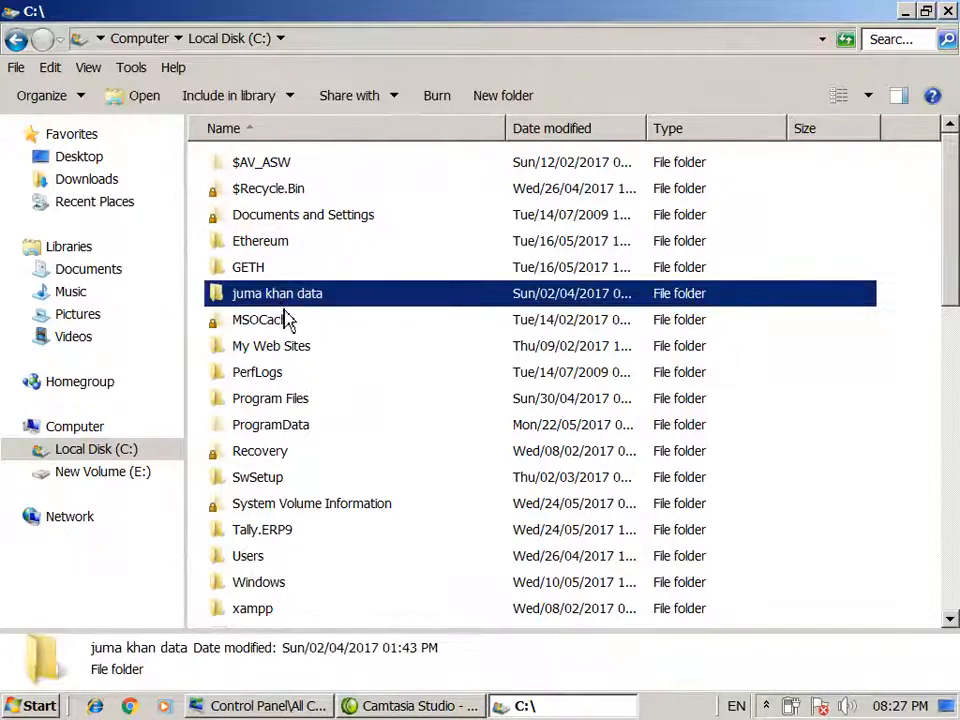
pyautogui.keyDown('ctrl'); pyautogui.click(272, 427); pyautogui.keyUp('ctrl')
pyautogui.keyDown('ctrl'); pyautogui.click(266, 477); pyautogui.keyUp('ctrl')
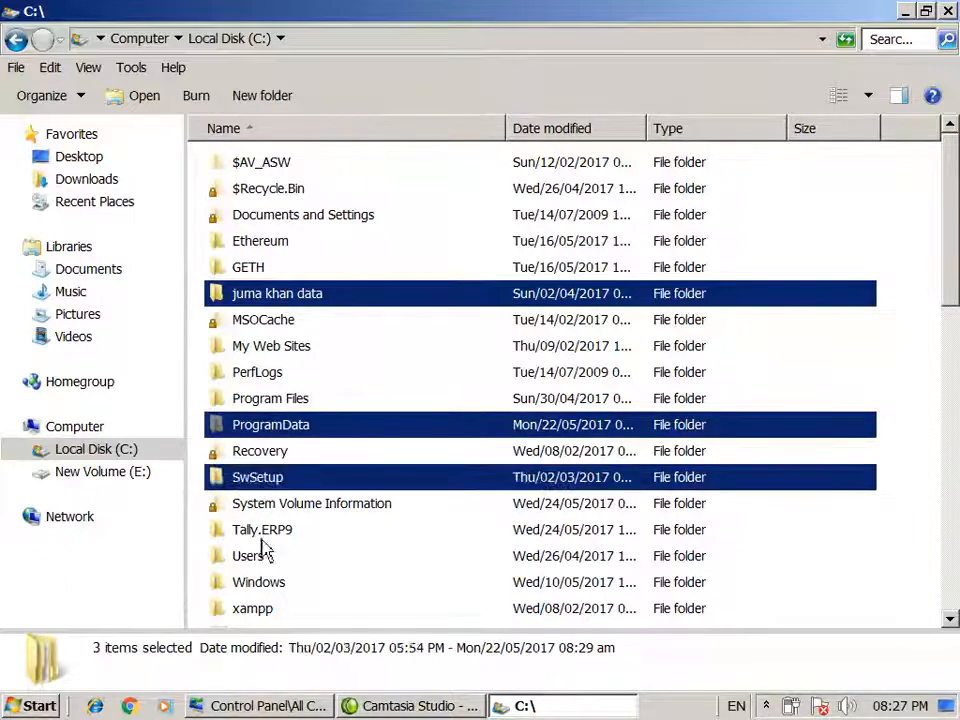
pyautogui.keyDown('ctrl'); pyautogui.click(262, 556); pyautogui.keyUp('ctrl')
pyautogui.keyDown('ctrl'); pyautogui.click(261, 608); pyautogui.keyUp('ctrl')
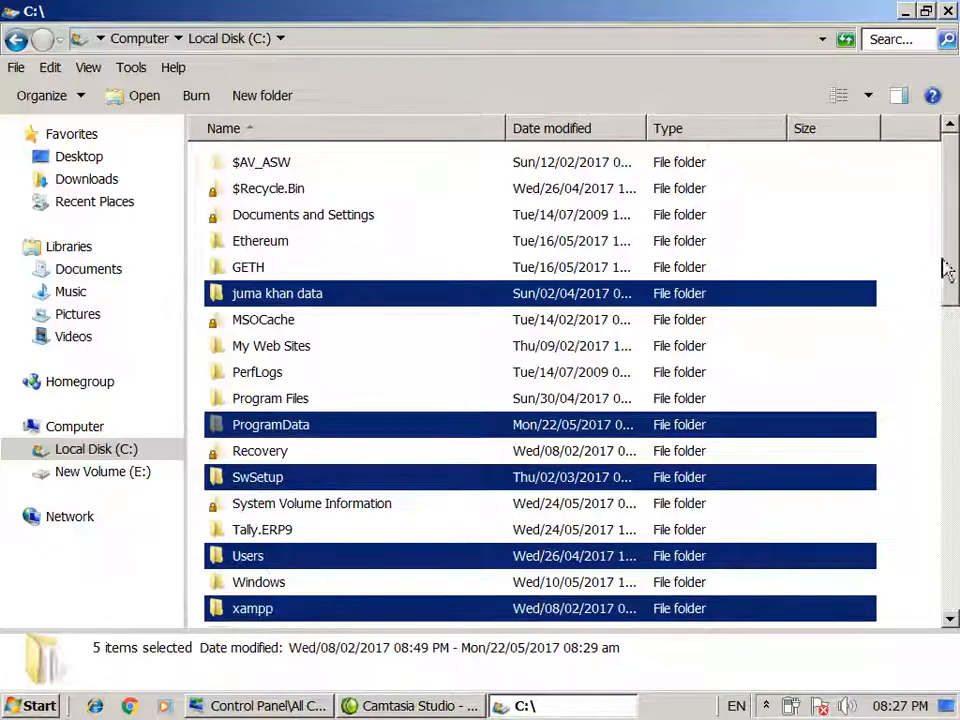
pyautogui.click(912, 242)
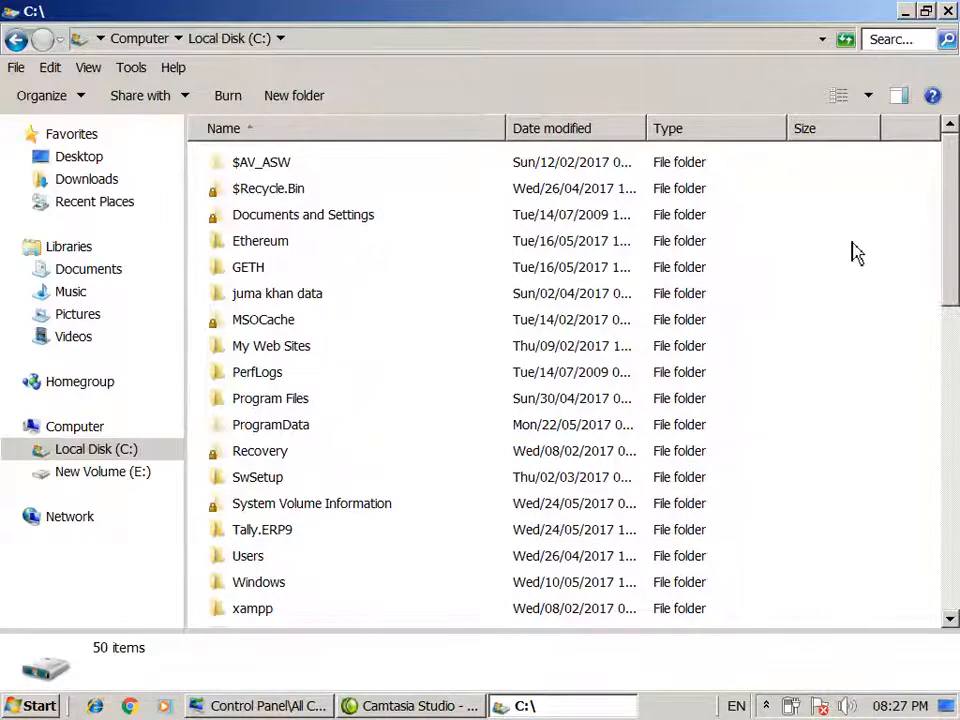
pyautogui.hotkey('ctrl', 'a')
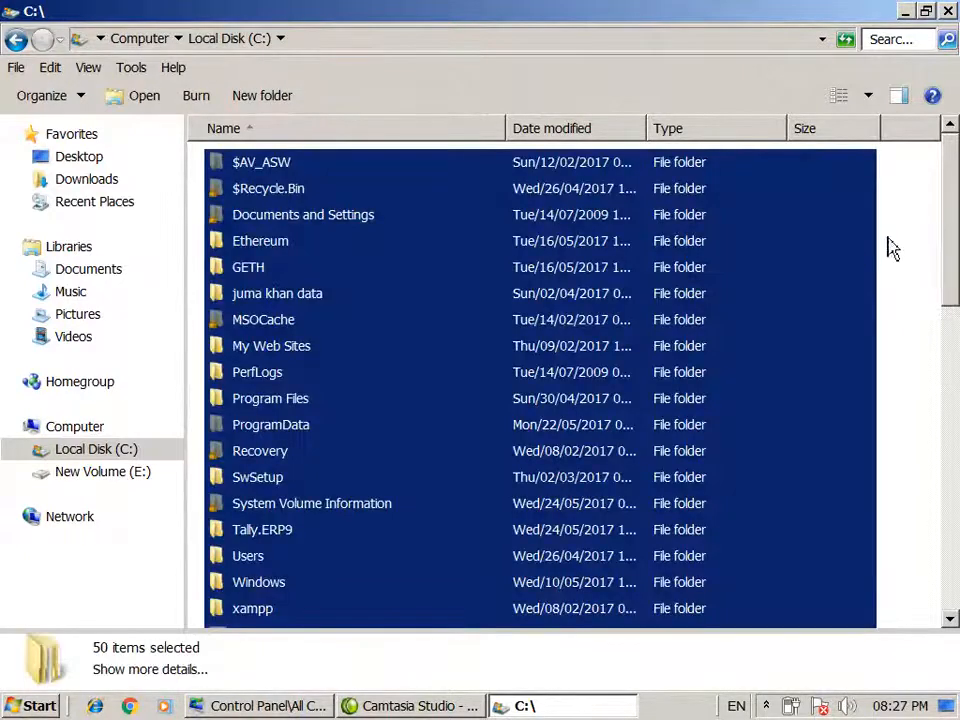
# Select the twelve adjacent folders from Documents and Settings through System Volume Information, then select only Documents and Settings
pyautogui.click(897, 237)
pyautogui.moveTo(888, 222)
pyautogui.mouseDown()
pyautogui.moveTo(857, 279)
pyautogui.moveTo(645, 515)
pyautogui.mouseUp()
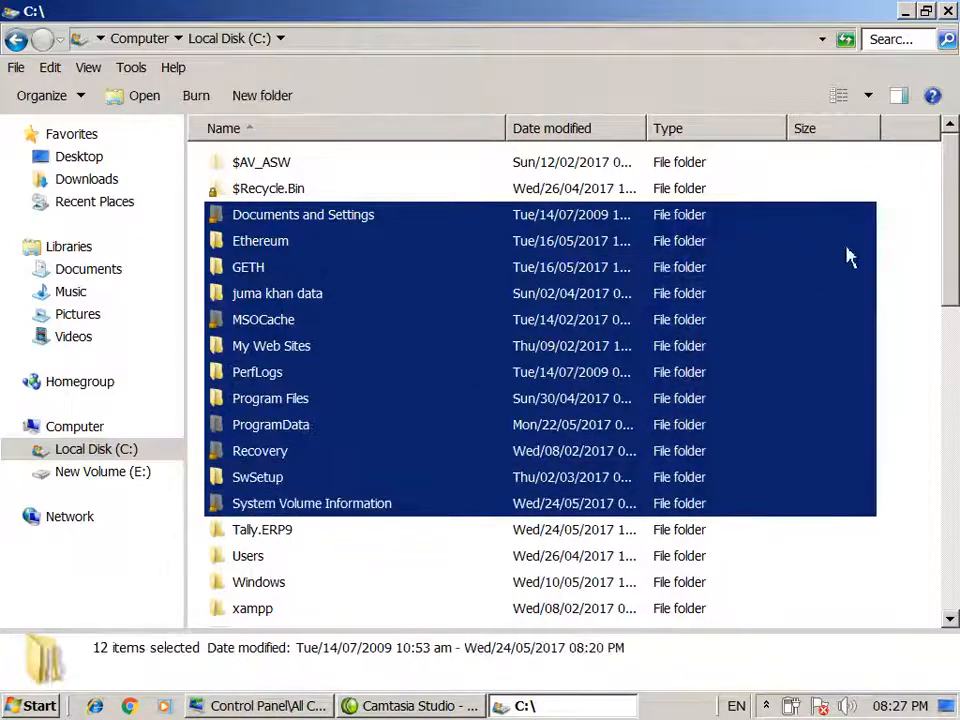
pyautogui.click(866, 226)
# Enable using check boxes to select items in the advanced folder view settings, apply it, and close Folder Options
pyautogui.click(131, 67)
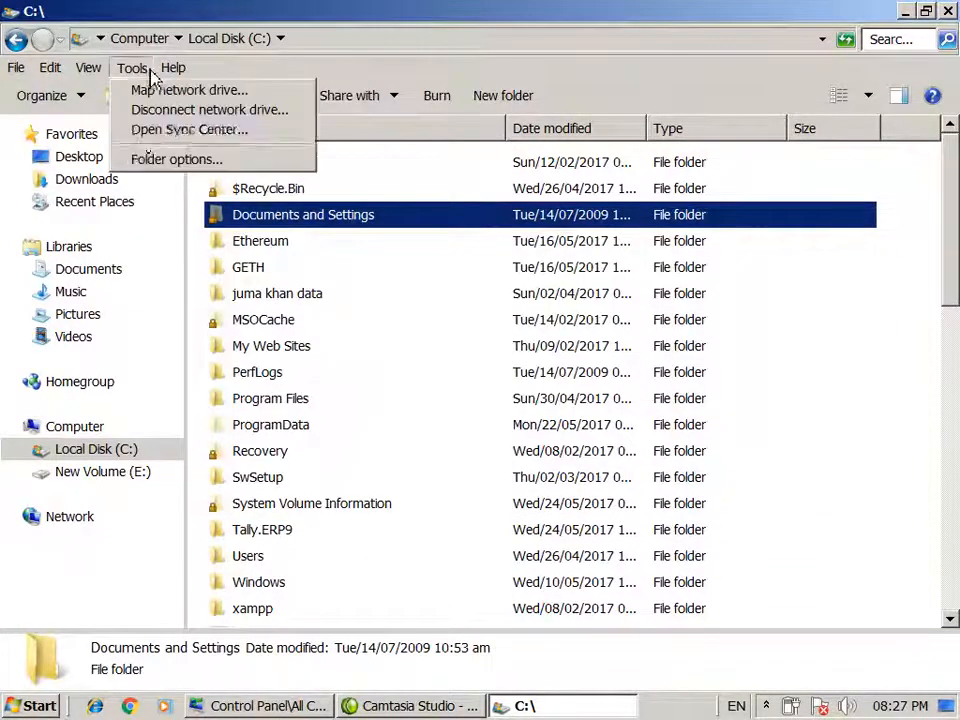
pyautogui.click(141, 168)
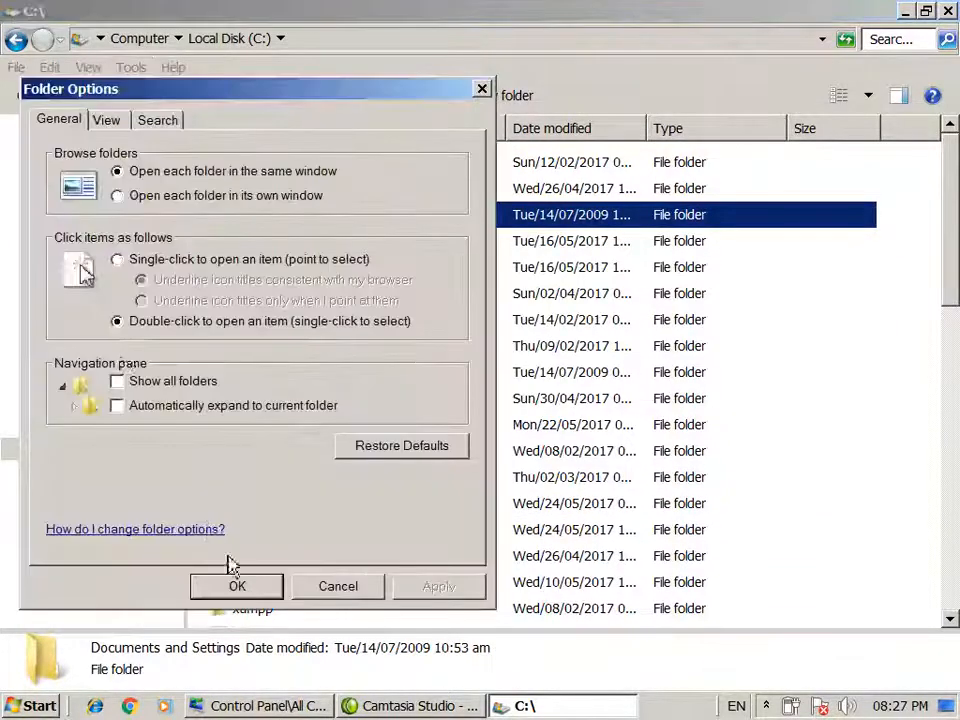
pyautogui.click(114, 122)
pyautogui.scroll(-4, 450, 350)
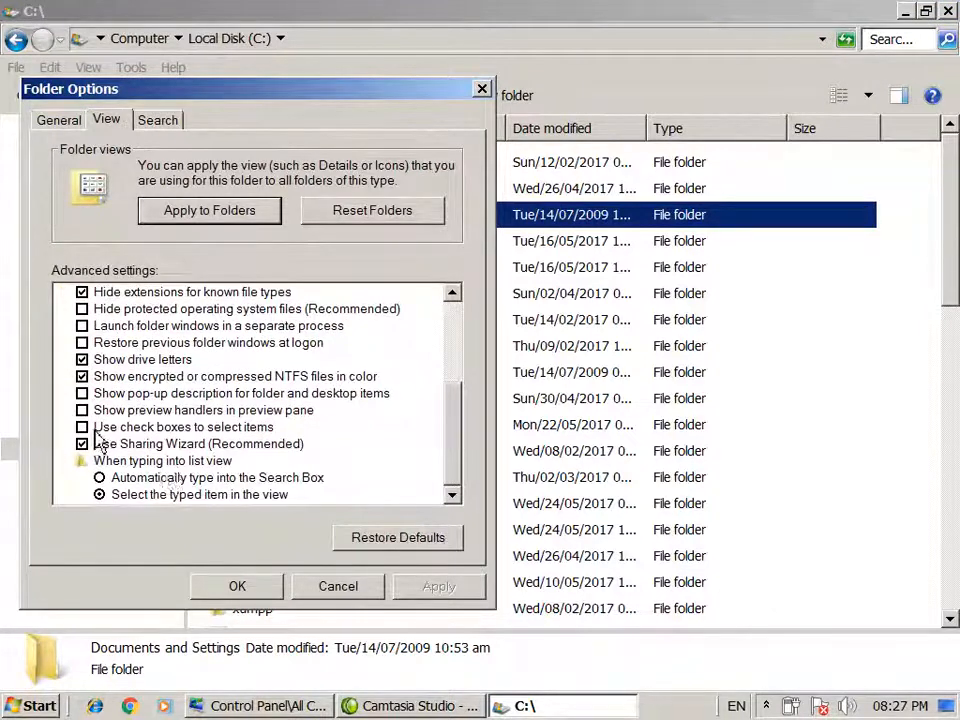
pyautogui.click(82, 427)
pyautogui.click(439, 587)
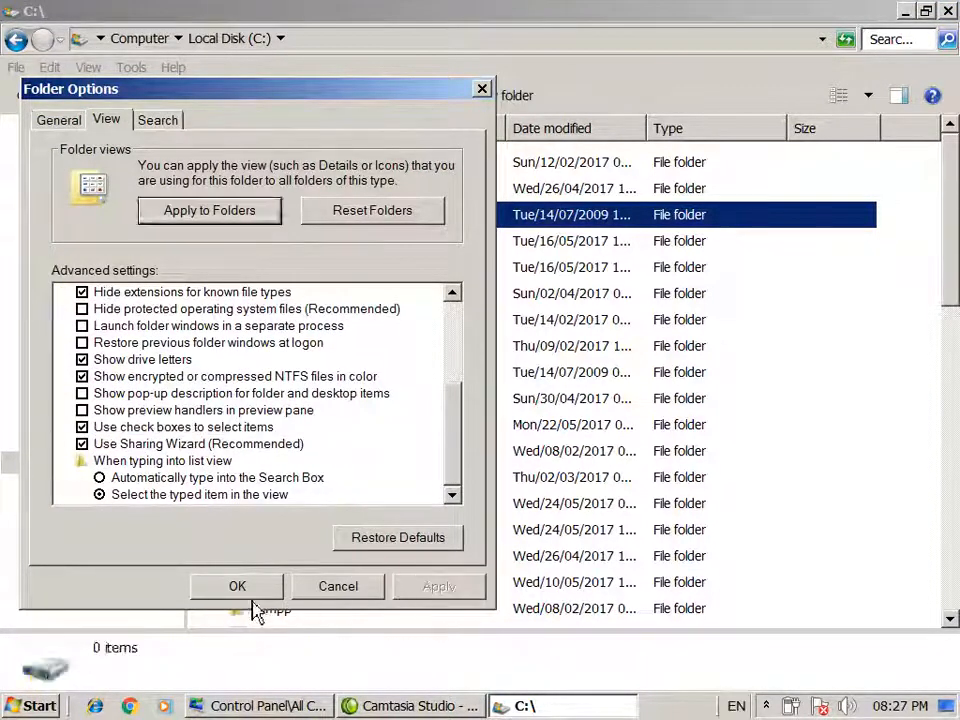
pyautogui.click(248, 592)
# Tick the check boxes of MSOCache, Program Files, SwSetup and Users, then untick Documents and Settings and MSOCache
pyautogui.click(218, 321)
pyautogui.click(217, 399)
pyautogui.click(217, 477)
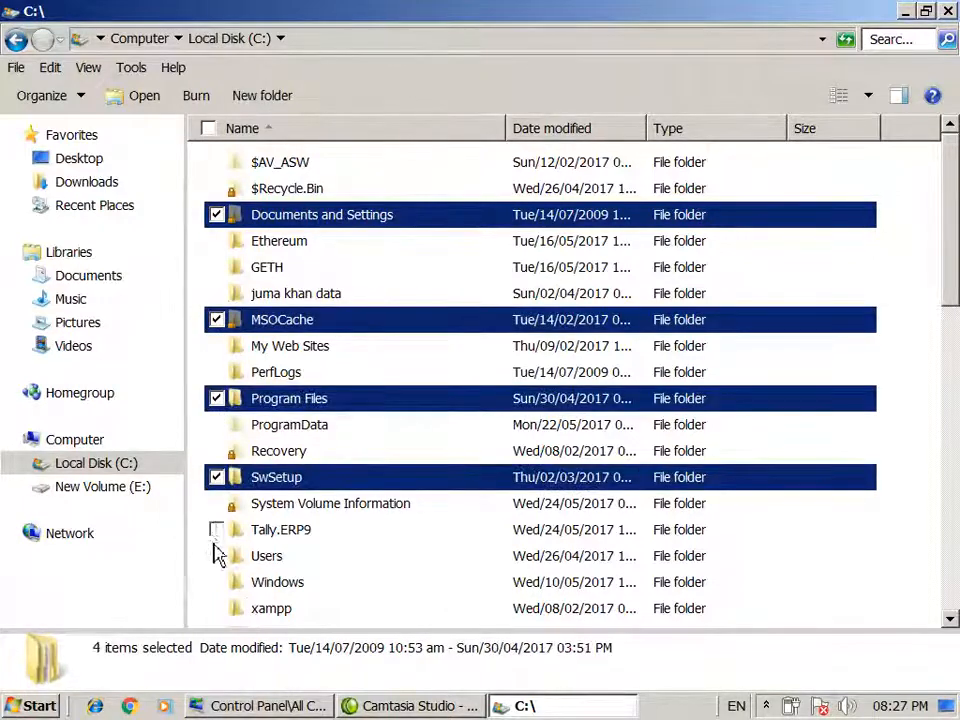
pyautogui.click(217, 556)
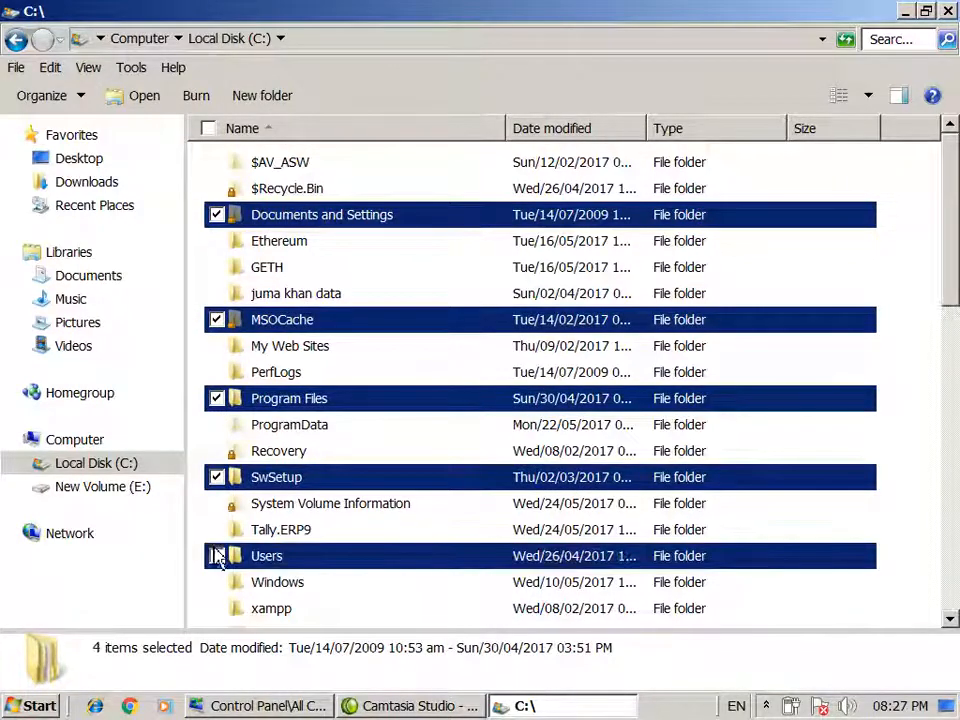
pyautogui.click(217, 215)
pyautogui.click(217, 320)
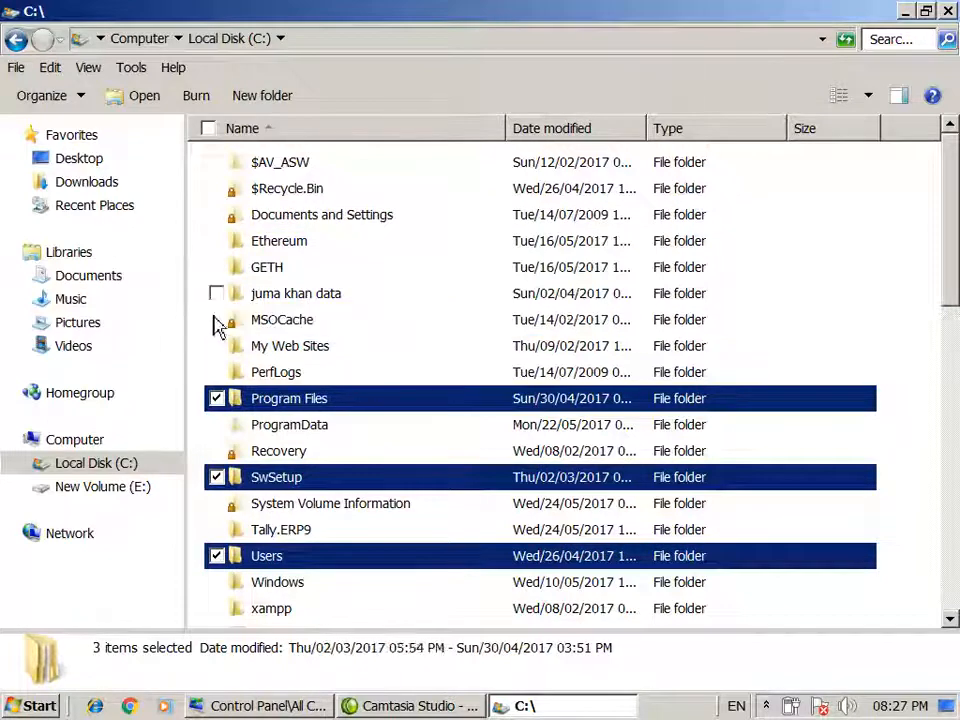
# Review the options for typing into list view in the advanced folder view settings, then close Folder Options
pyautogui.click(125, 66)
pyautogui.click(154, 162)
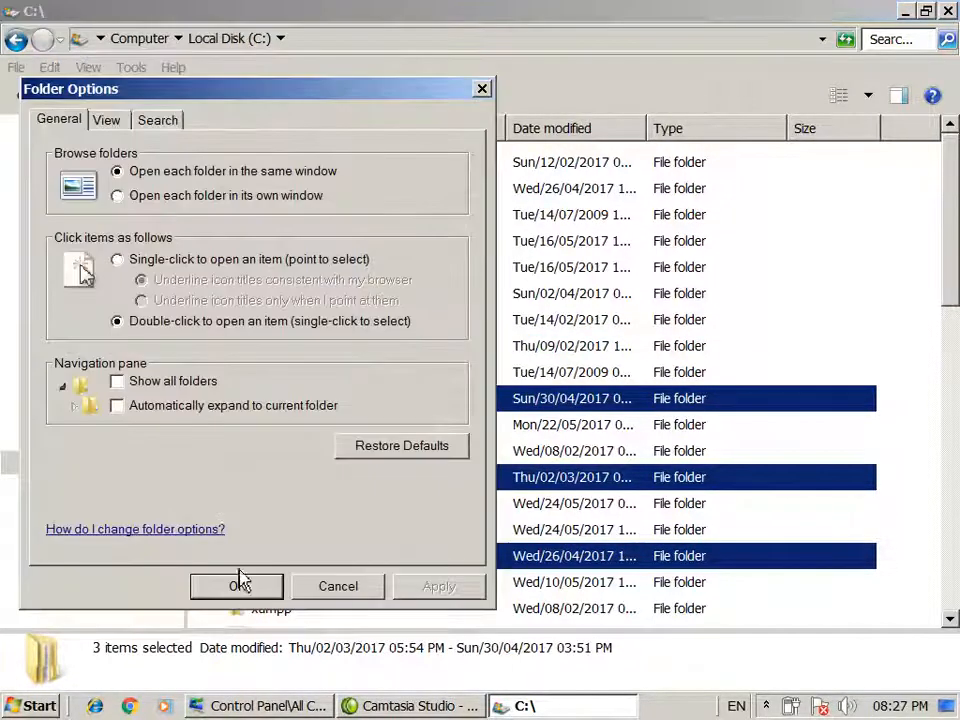
pyautogui.click(92, 120)
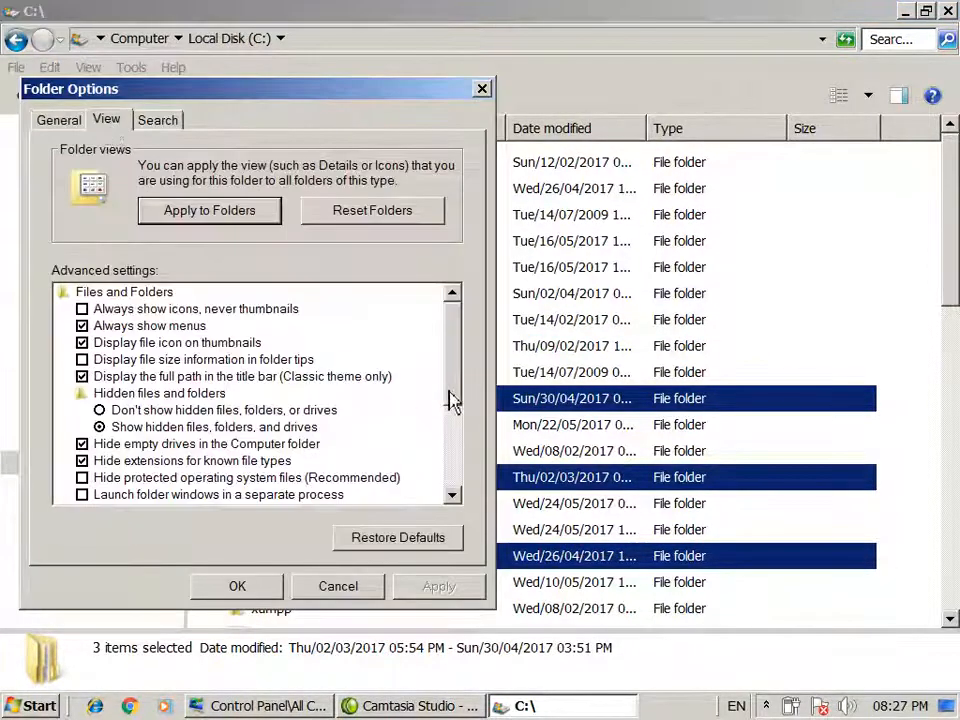
pyautogui.moveTo(452, 400); pyautogui.dragTo(452, 497)
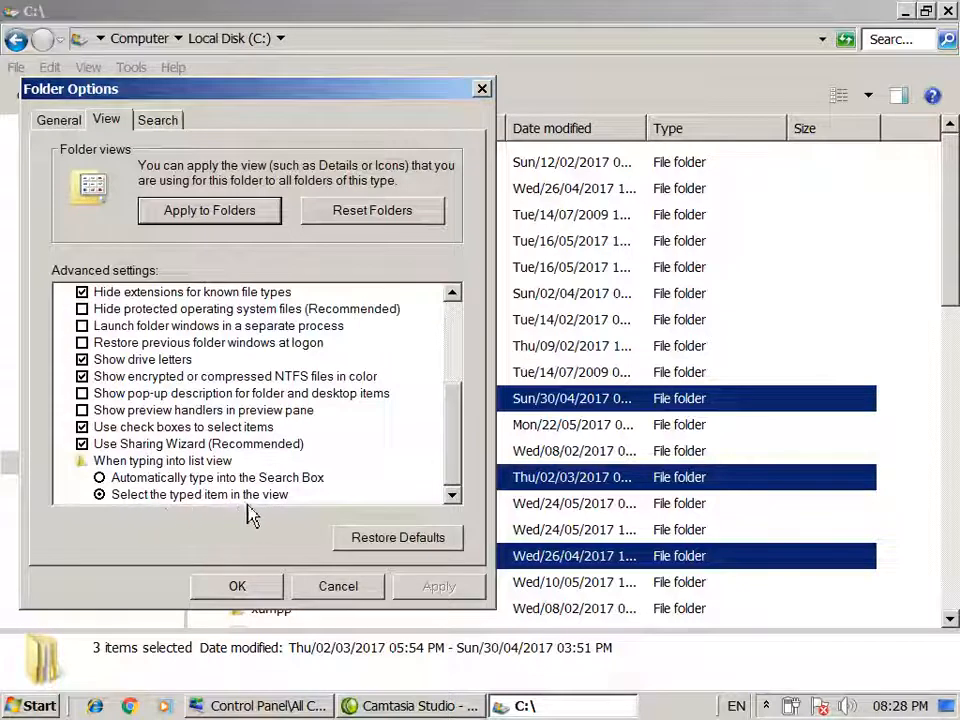
pyautogui.click(262, 588)
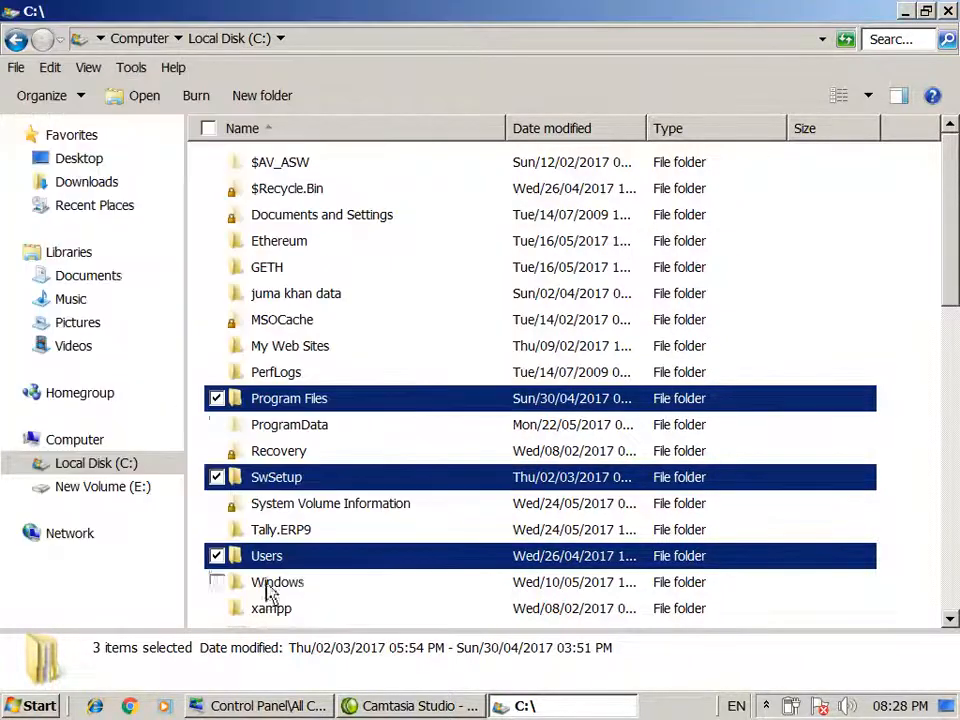
# Clear the folder selection, then jump to the autoexec and install files in turn using the initial letters a and i
pyautogui.click(350, 298)
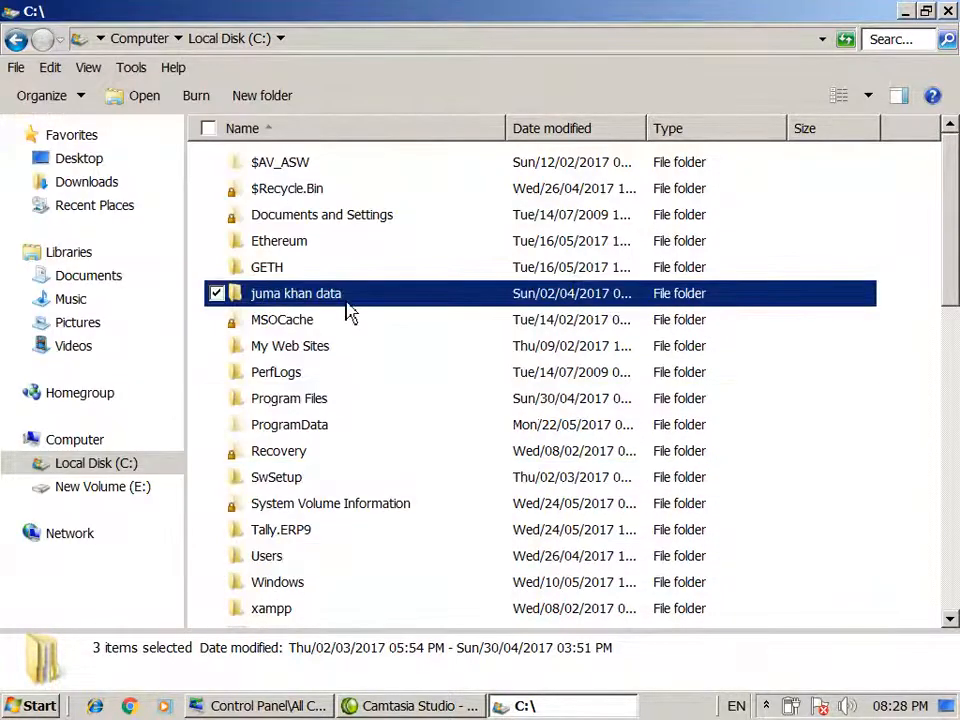
pyautogui.click(892, 238)
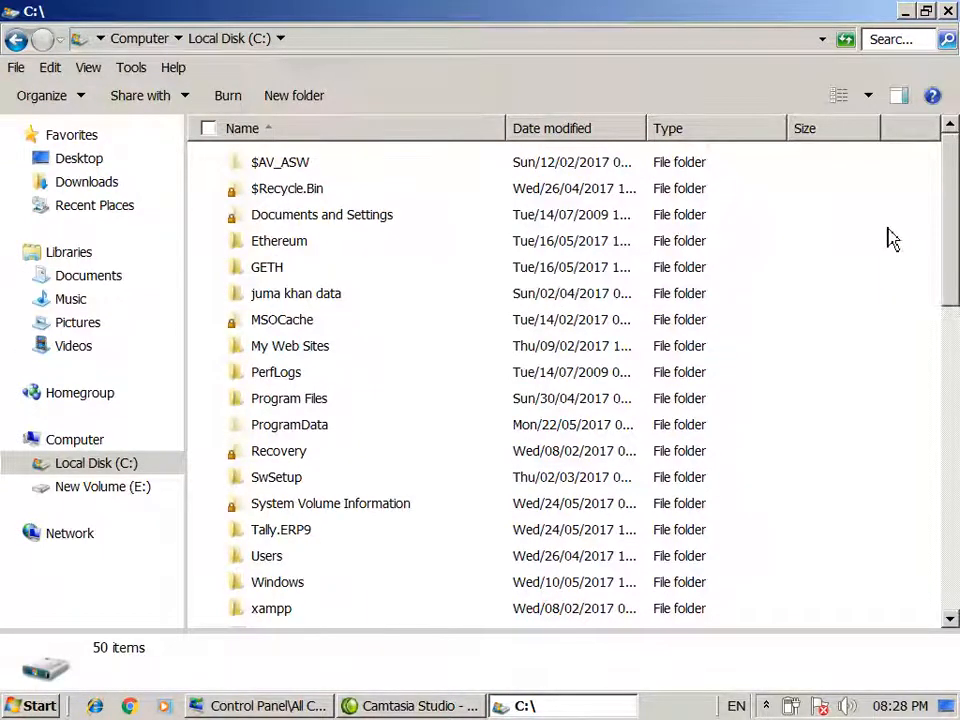
pyautogui.press('a')
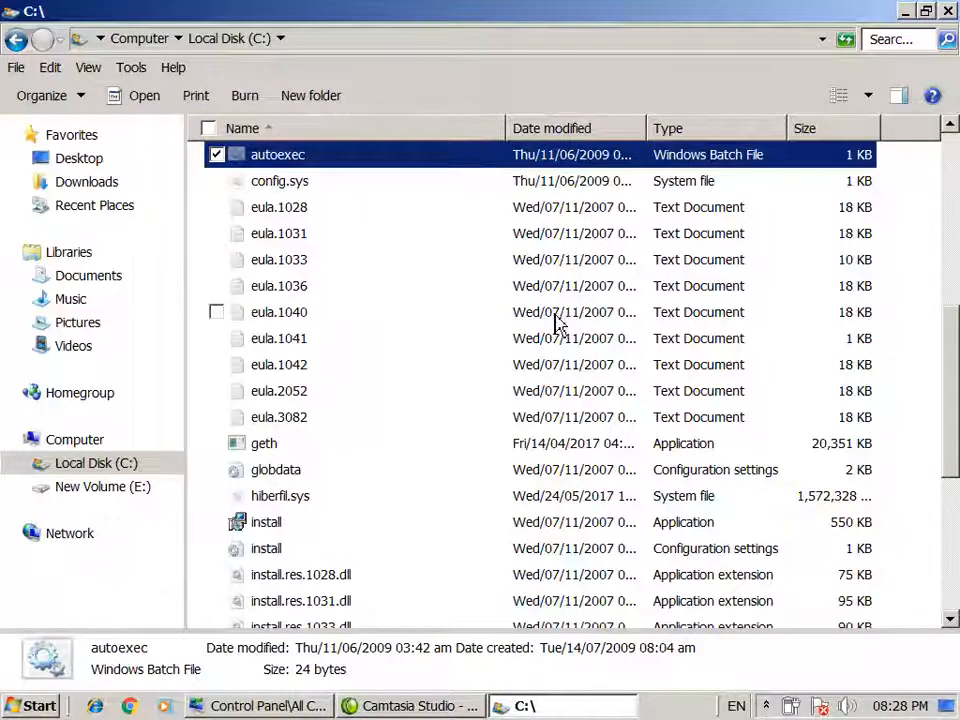
pyautogui.press('i')
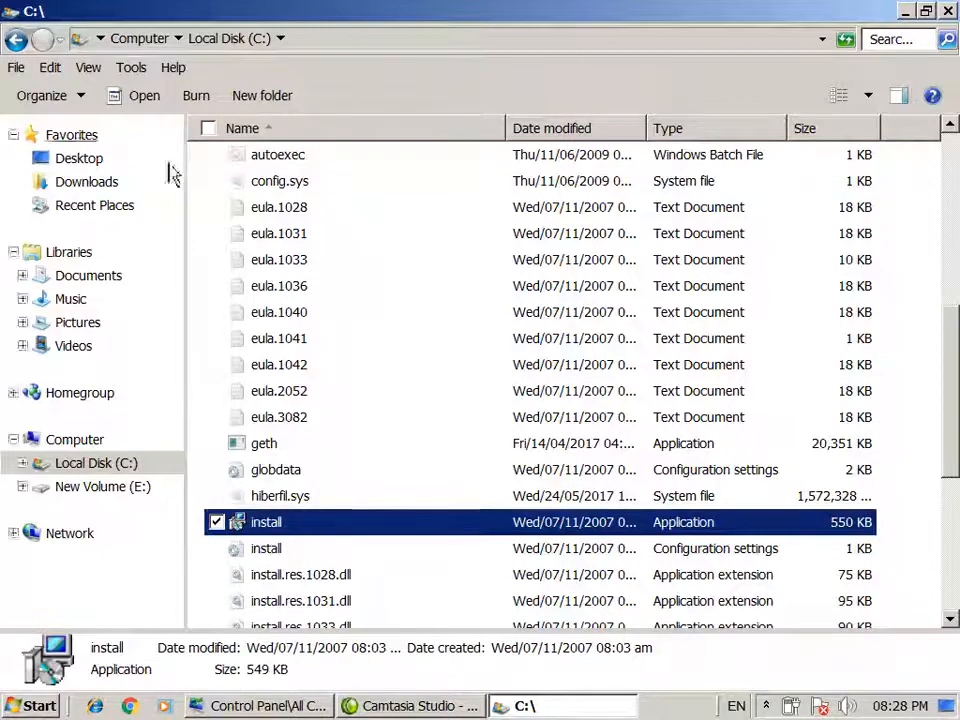
# Set list-view typing to go automatically into the Search Box, disable item check boxes, apply the settings, and close Folder Options
pyautogui.click(130, 68)
pyautogui.click(145, 160)
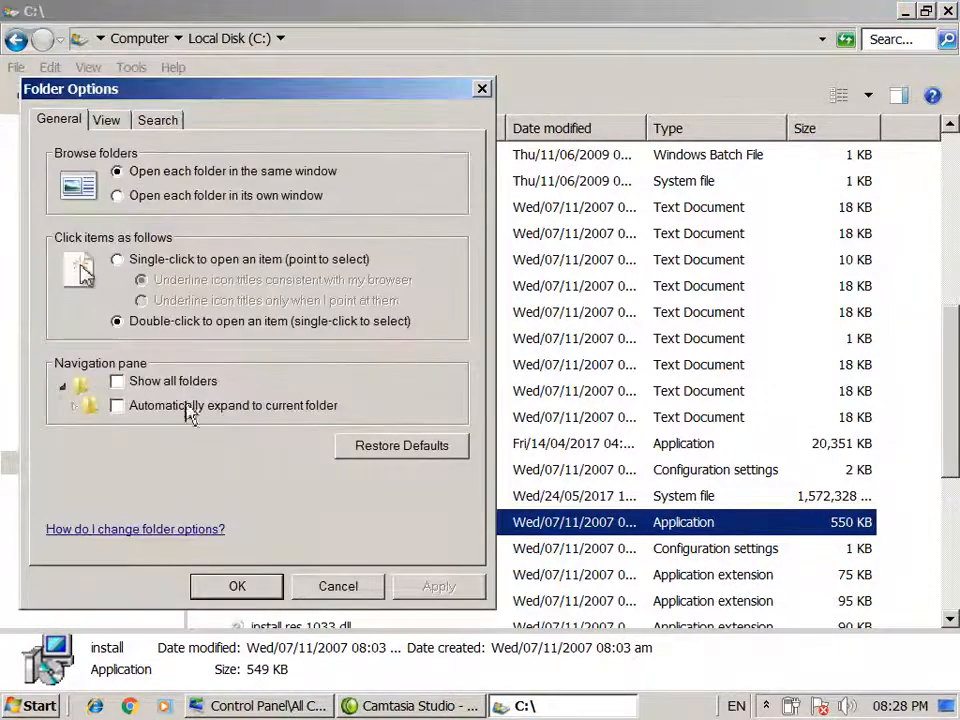
pyautogui.click(105, 120)
pyautogui.scroll(-2, 460, 390)
pyautogui.scroll(-2, 460, 390)
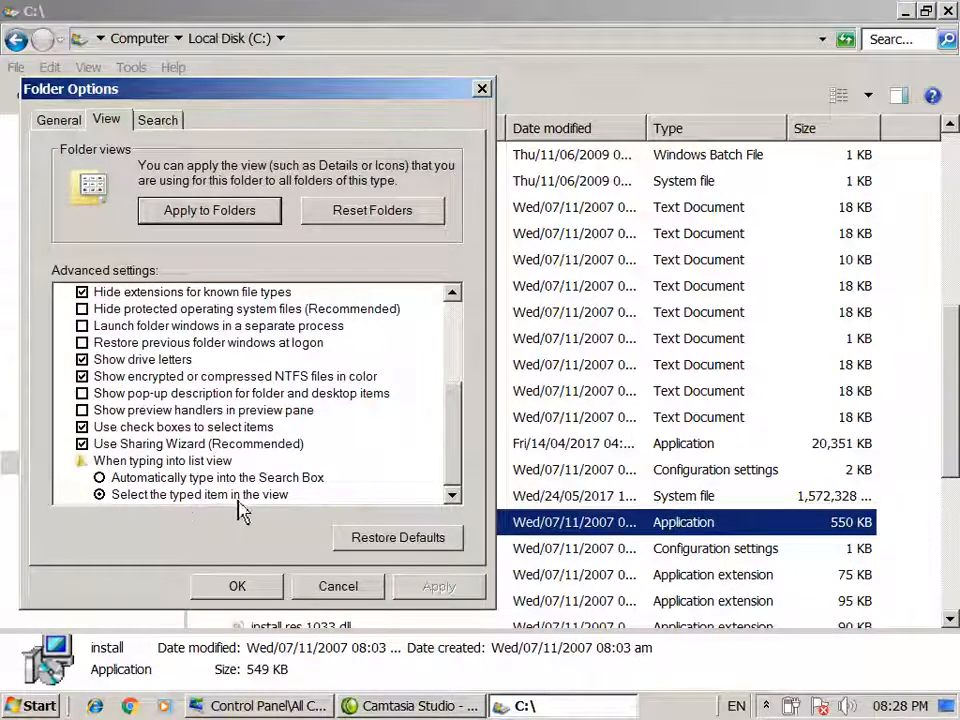
pyautogui.click(120, 480)
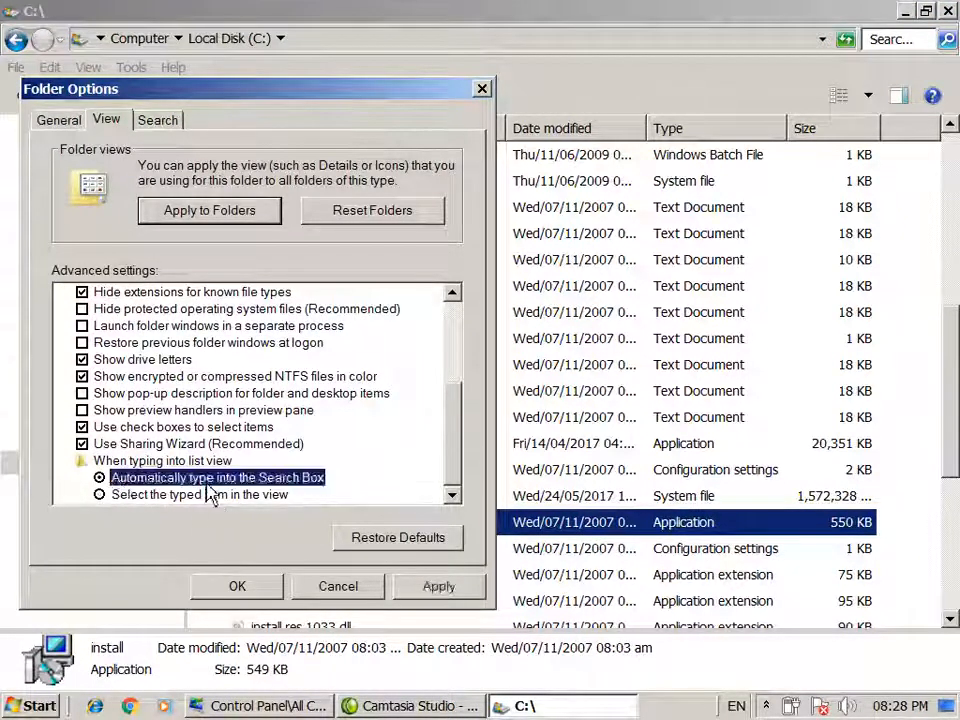
pyautogui.click(83, 428)
pyautogui.click(397, 592)
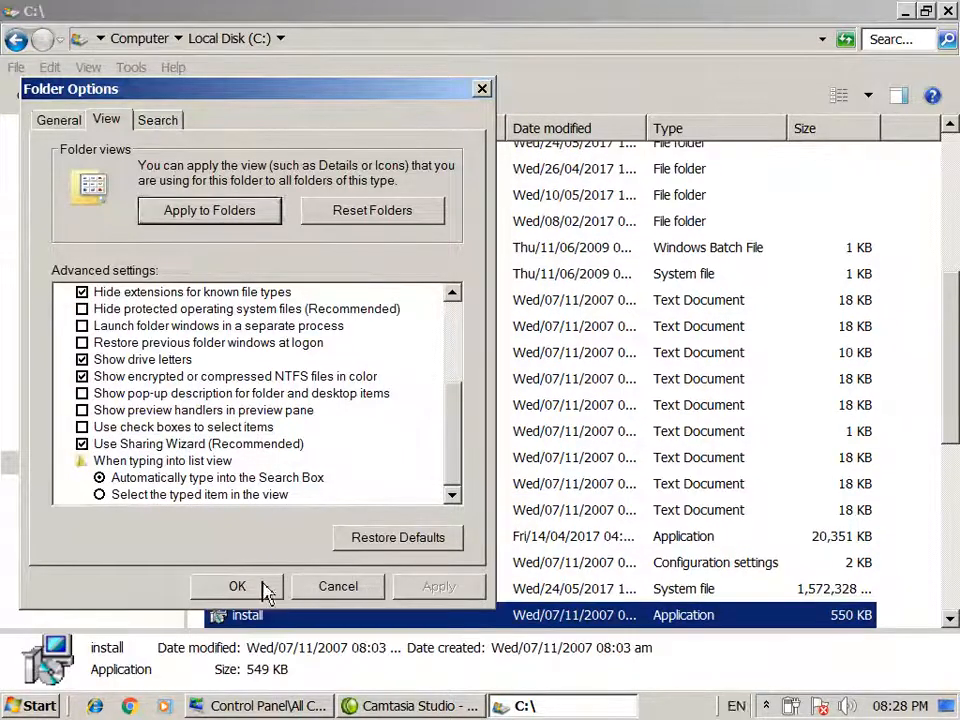
pyautogui.click(264, 588)
# Select eula.1033 and config.sys in turn, then search Local Disk (C:) for "abc"
pyautogui.click(530, 357)
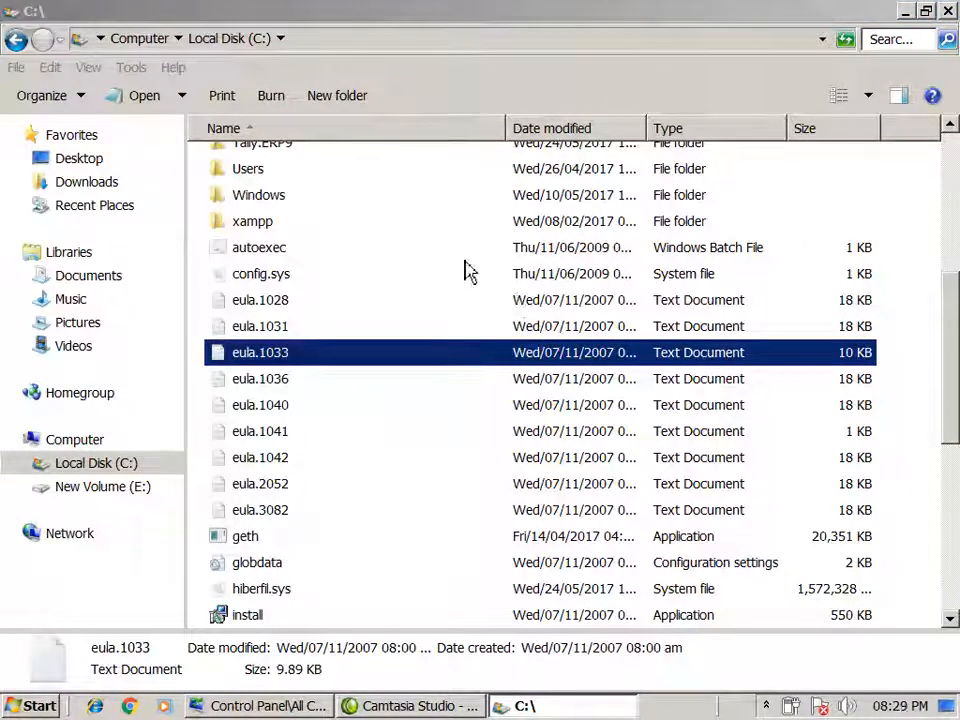
pyautogui.click(337, 276)
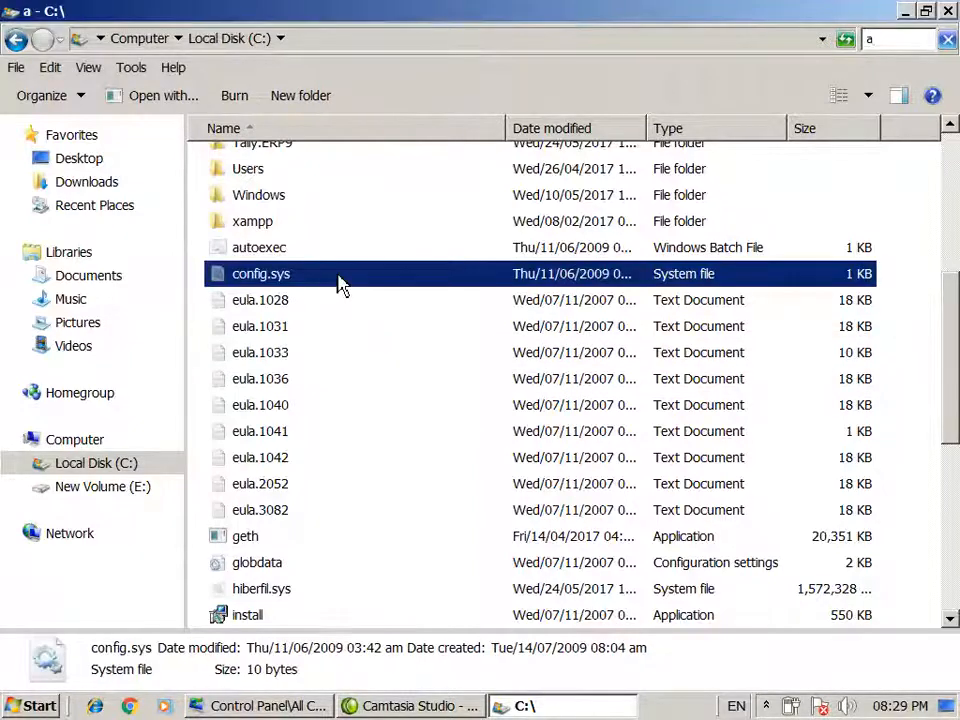
pyautogui.hotkey('ctrl', 'e')
pyautogui.write('a')
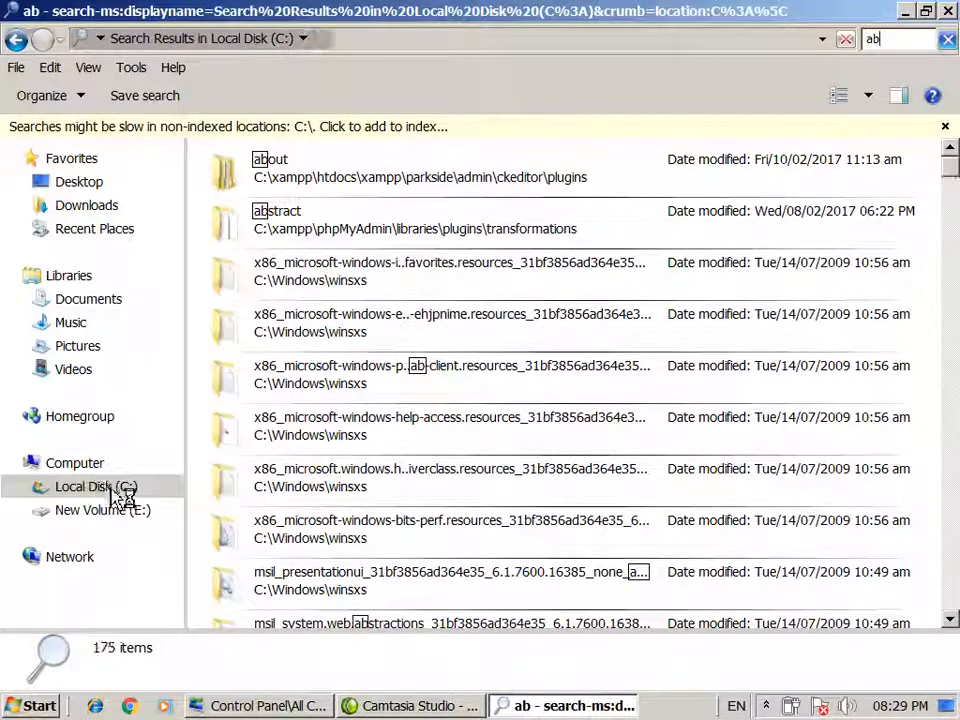
pyautogui.write('c')
pyautogui.click(35, 706)
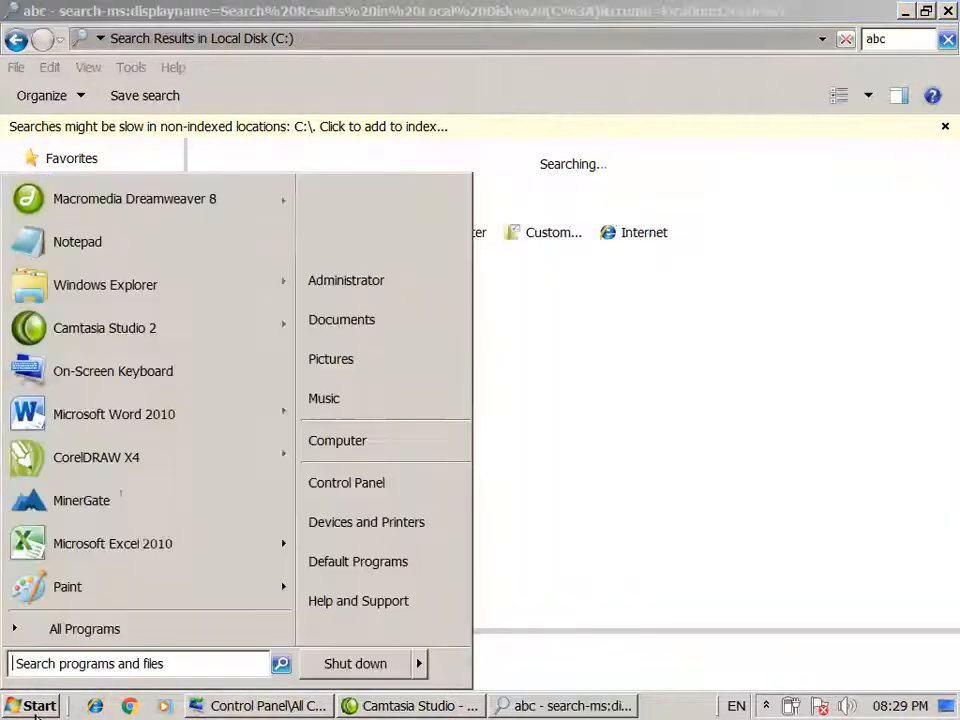
pyautogui.click(45, 664)
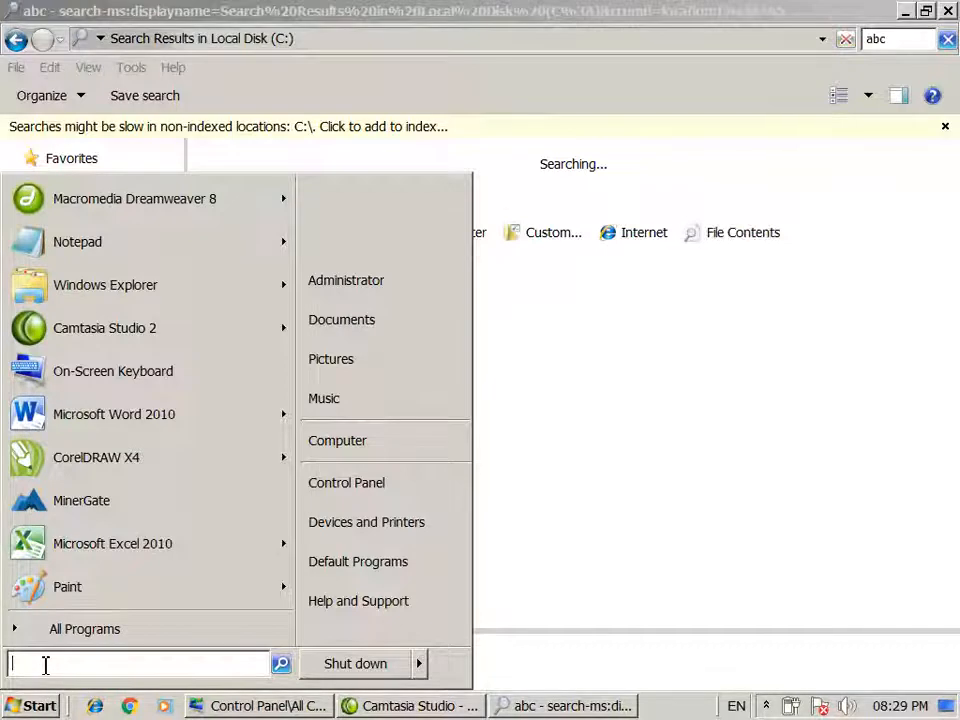
pyautogui.click(643, 437)
# Close the search results window, then restore the default advanced view settings in Folder Options and apply them
pyautogui.click(948, 12)
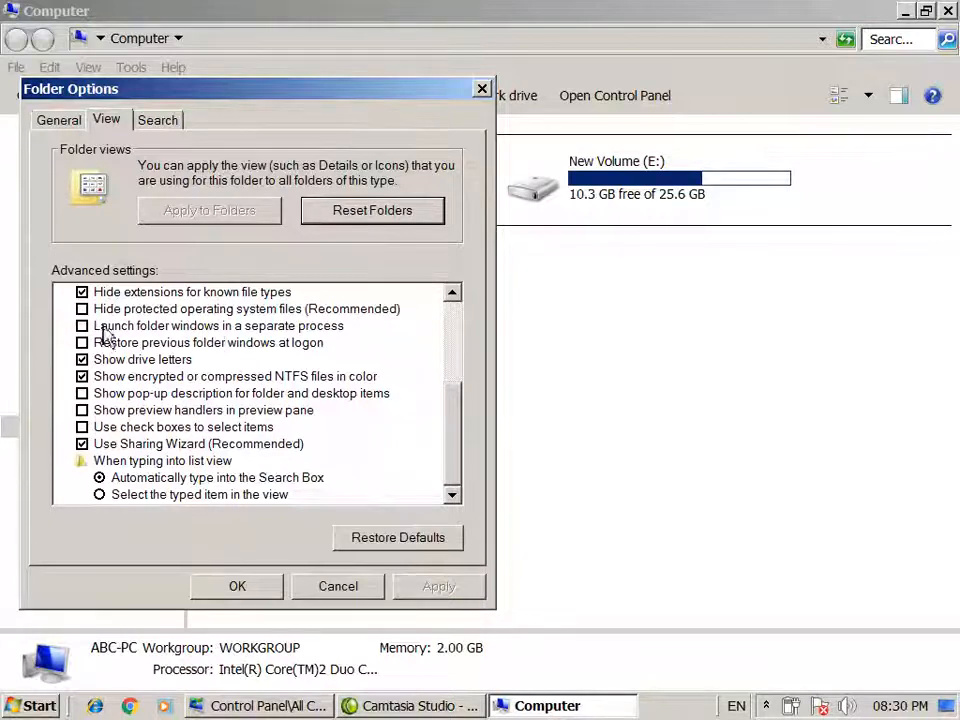
pyautogui.click(379, 542)
pyautogui.click(405, 585)
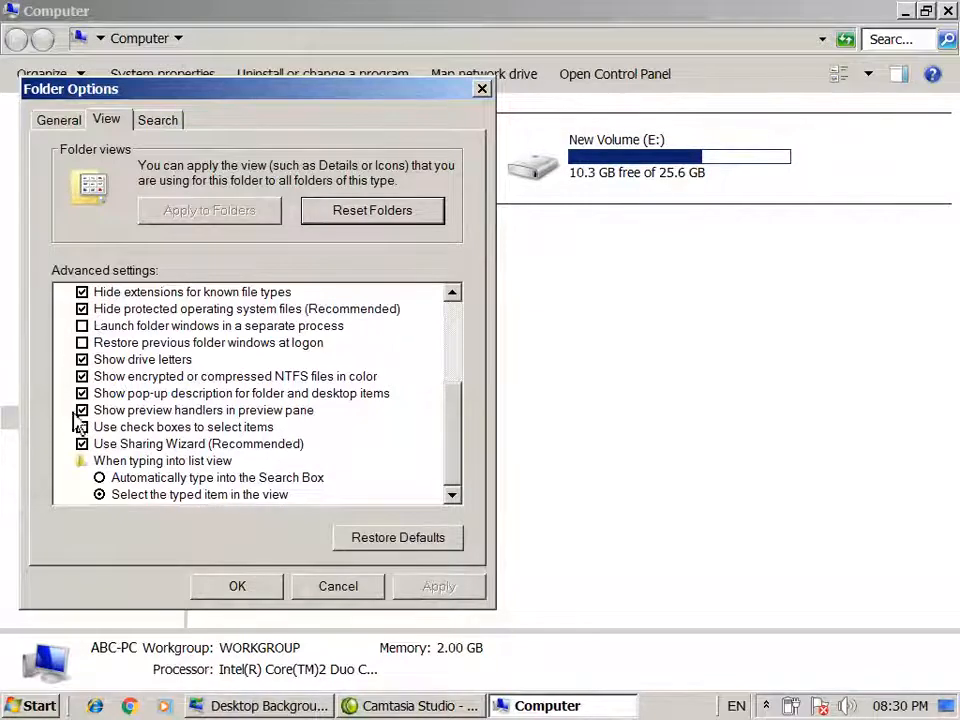